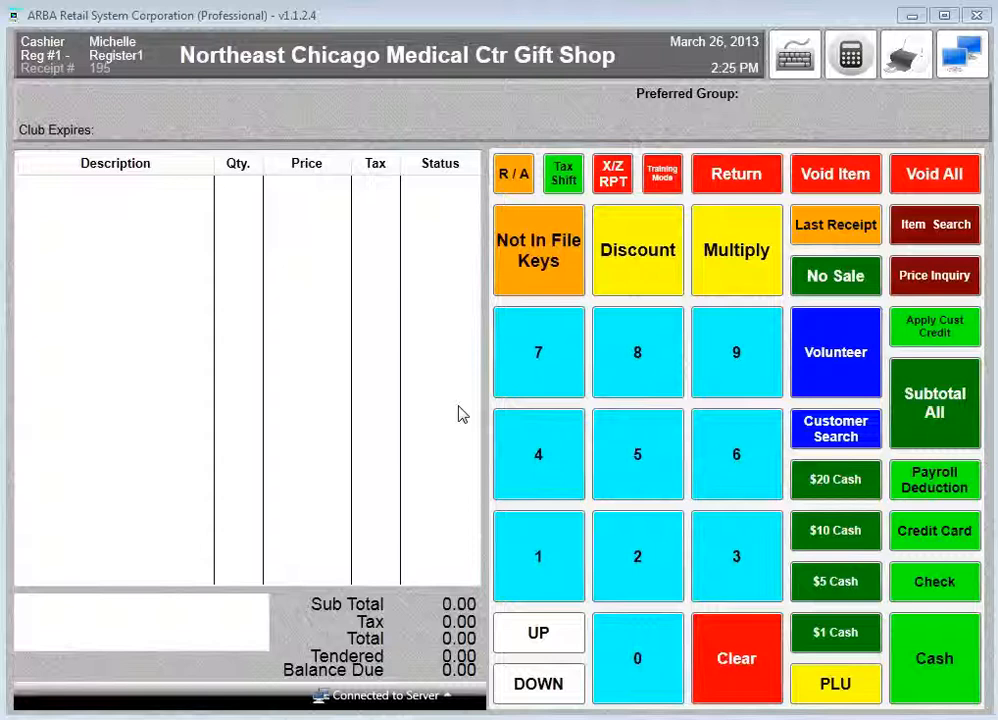
- Void any remaining items so the gift shop sale on receipt 195 starts empty
{"action": "left_click", "coordinate": [858, 187]}
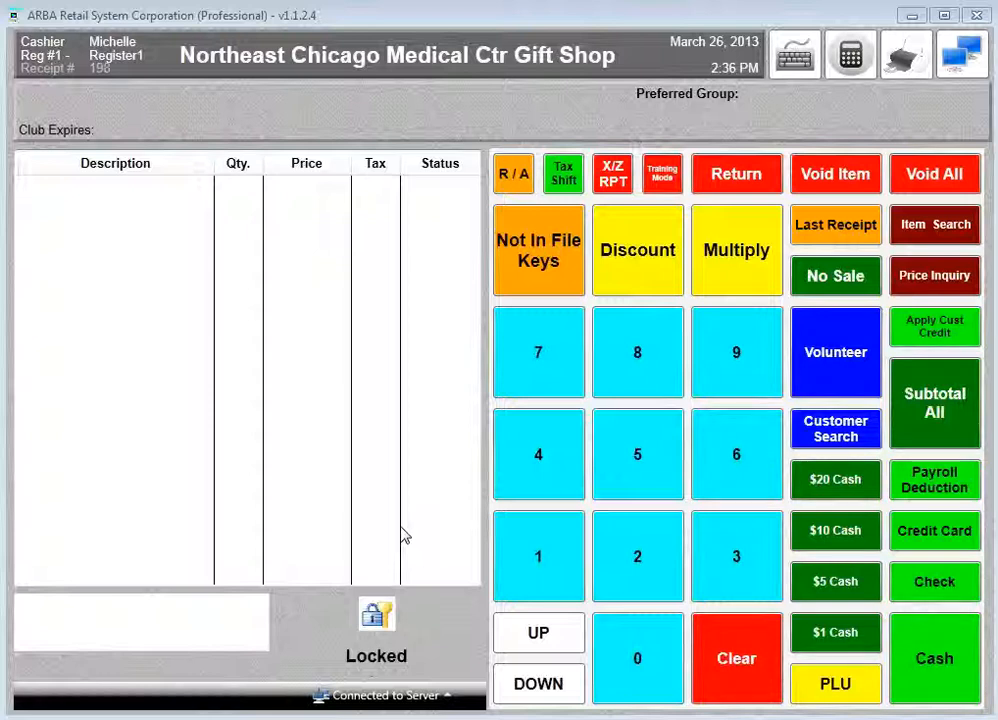
- Unlock the register with the cashier code and ring up a Derby Snow Globe at 2.59
{"action": "left_click", "coordinate": [541, 558]}
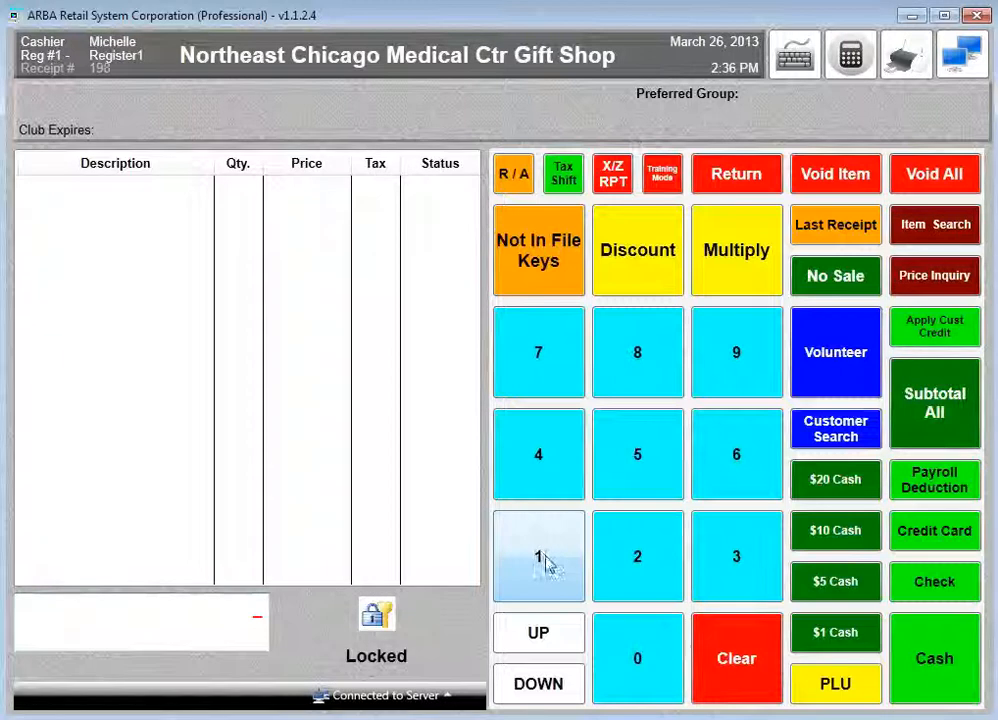
{"action": "left_click", "coordinate": [632, 662]}
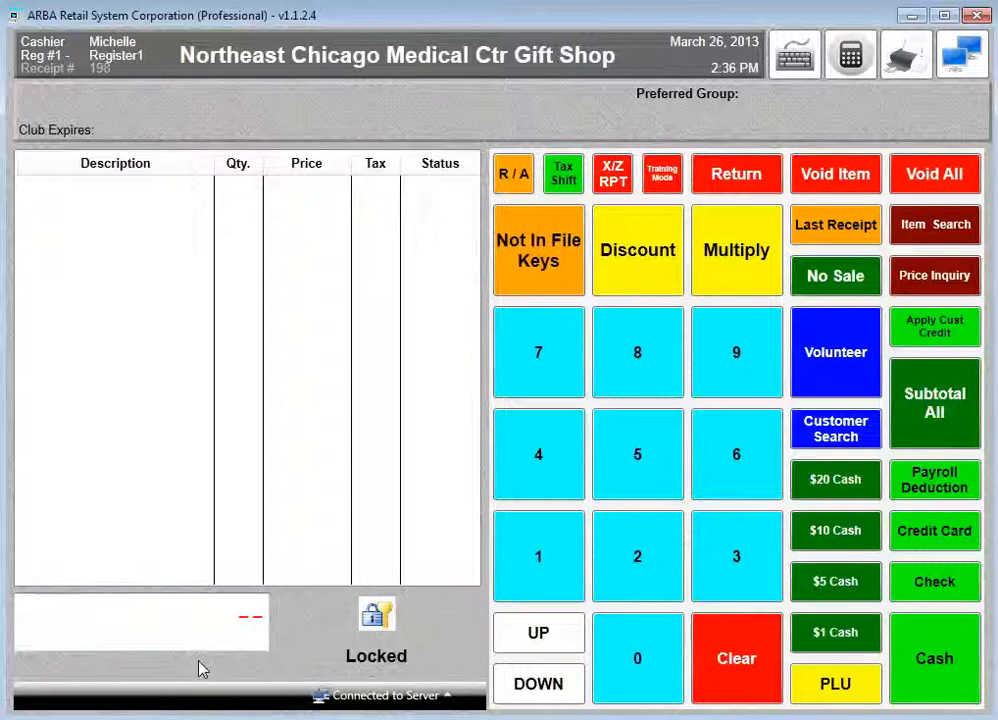
{"action": "left_click", "coordinate": [836, 376]}
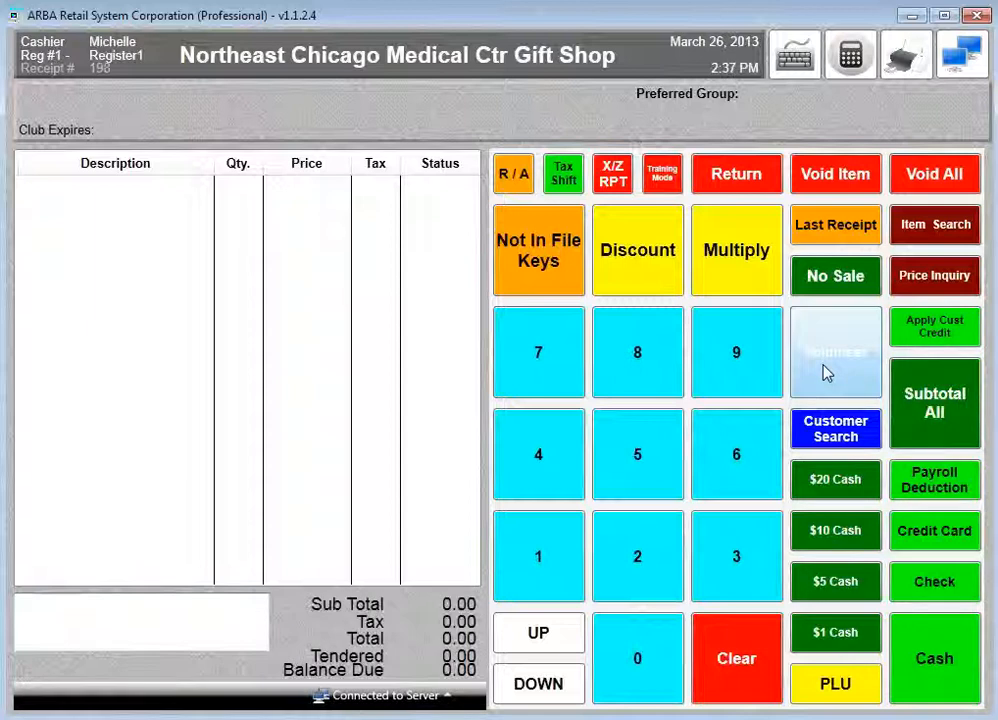
{"action": "key", "text": "Return"}
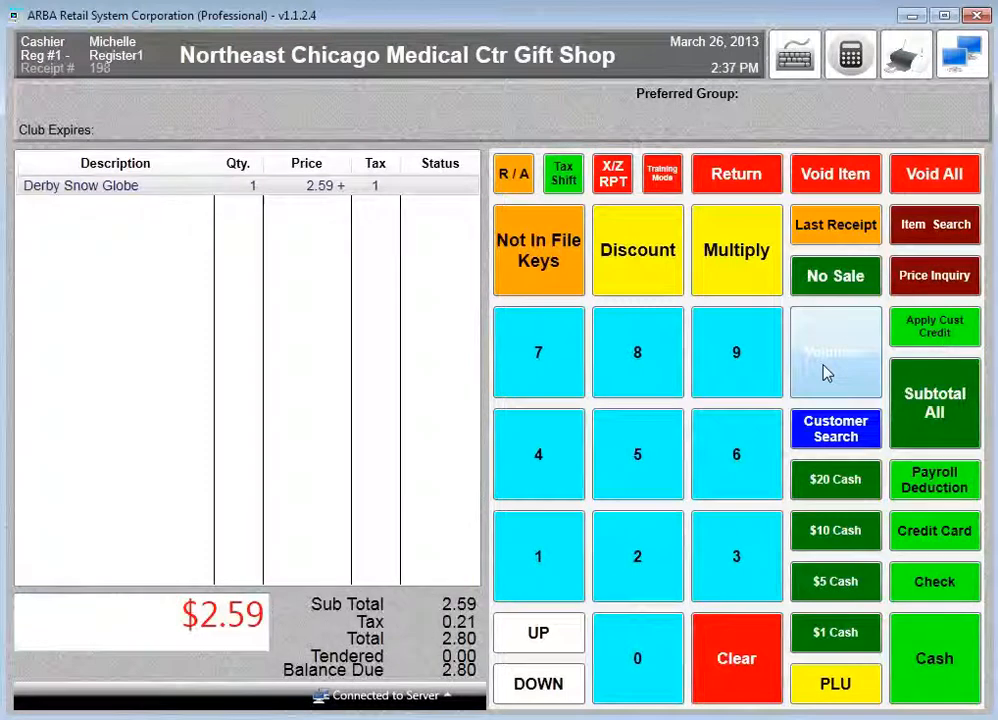
{"action": "left_click", "coordinate": [946, 542]}
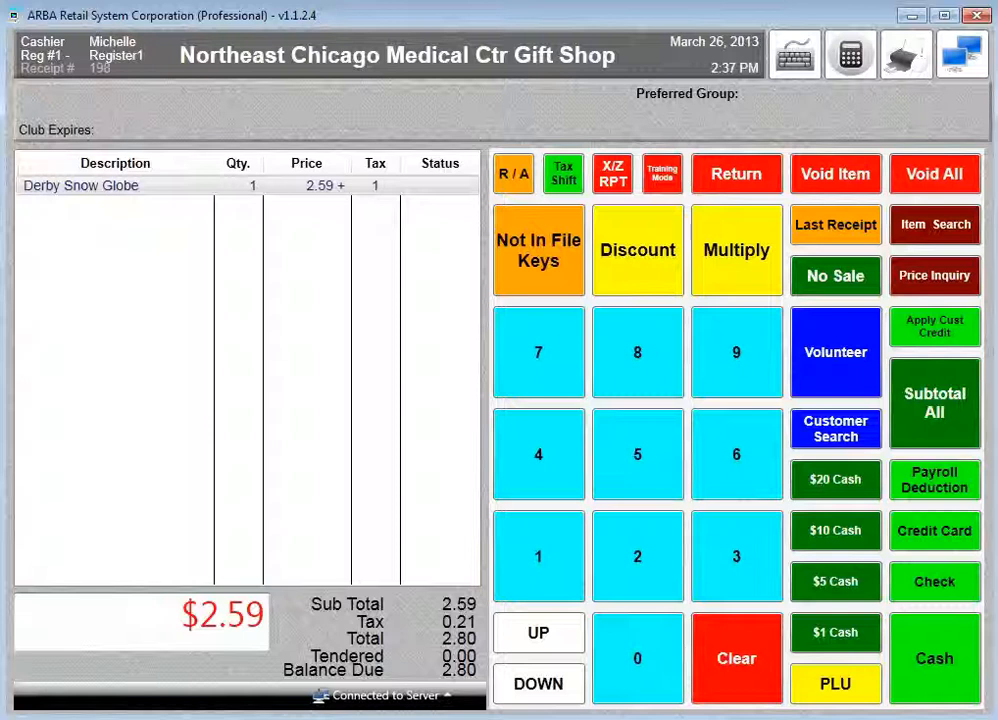
{"action": "type", "text": "059280201638"}
{"action": "key", "text": "Return"}
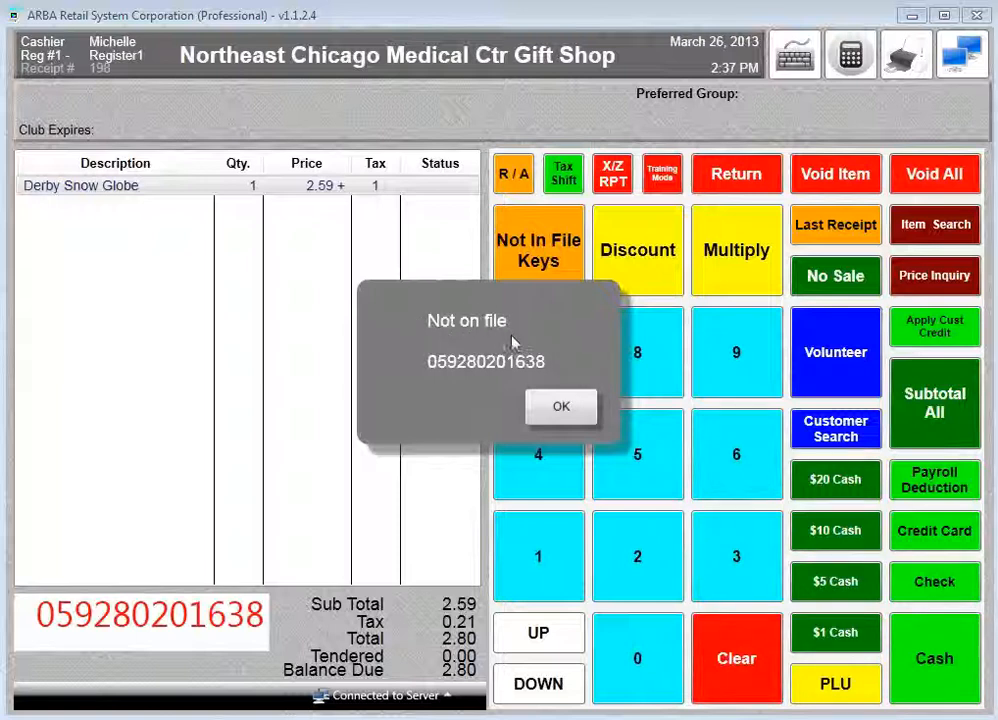
- Acknowledge the 'Not on file' popup so the entry box clears, keeping the 2.80 sale
{"action": "left_click", "coordinate": [561, 408]}
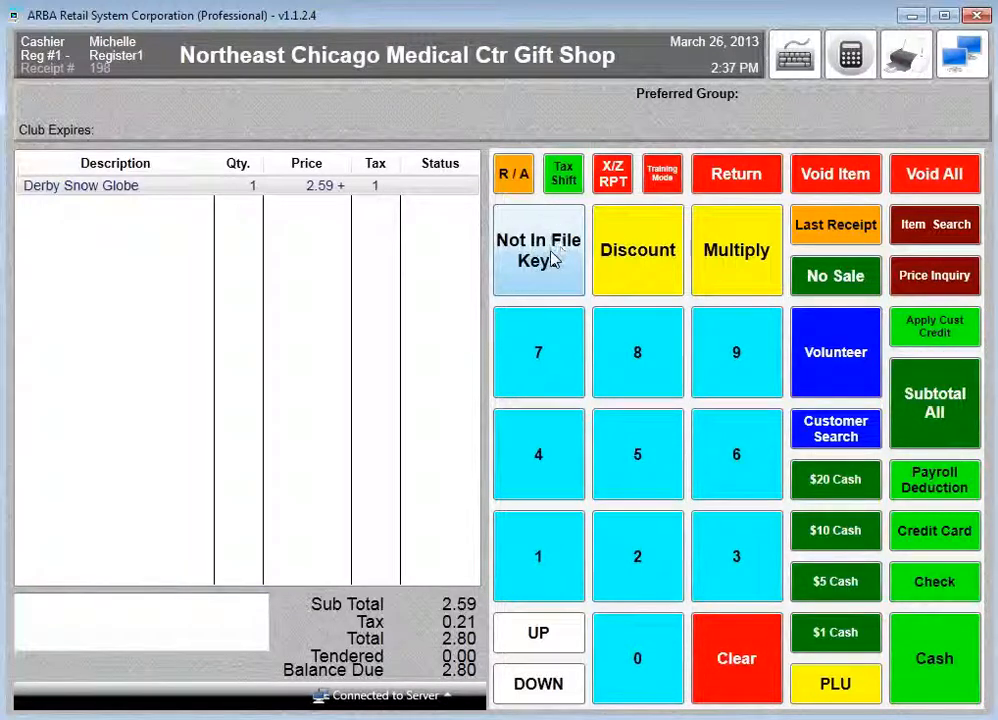
- Ring up an unlisted Candy item at 2.59 through the Not In File Keys
{"action": "left_click", "coordinate": [553, 258]}
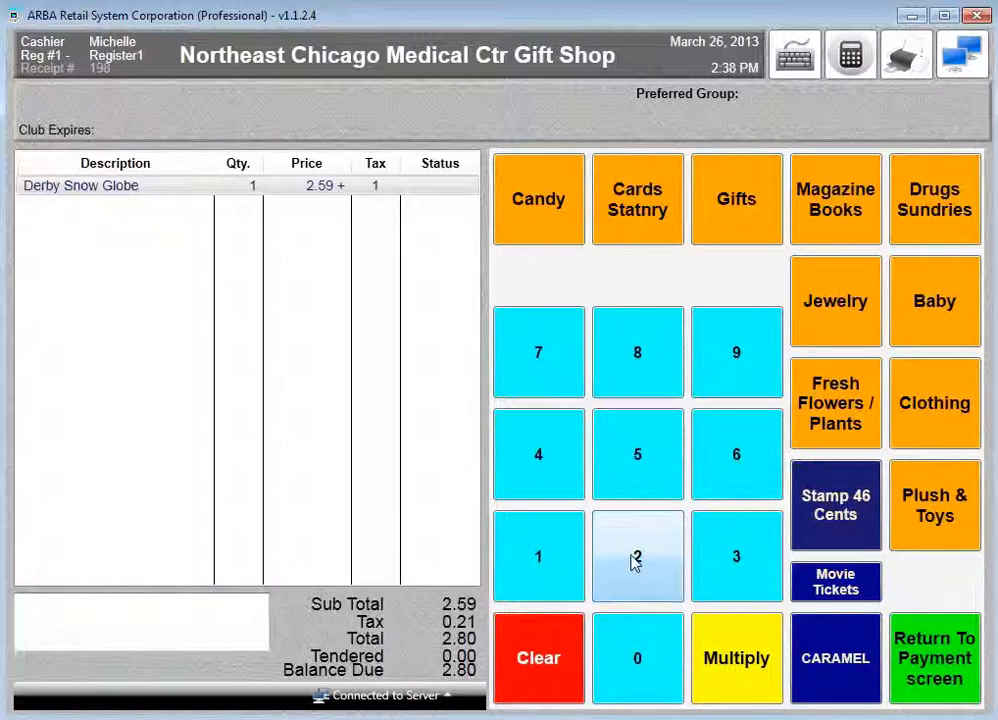
{"action": "left_click", "coordinate": [634, 562]}
{"action": "left_click", "coordinate": [632, 479]}
{"action": "left_click", "coordinate": [750, 367]}
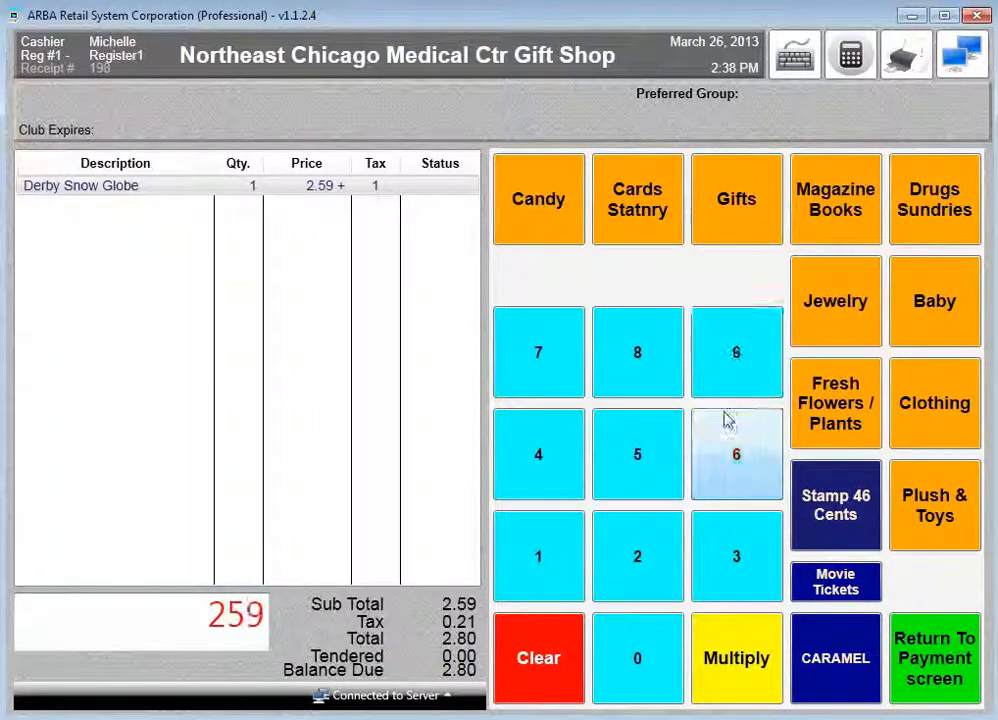
{"action": "left_click", "coordinate": [548, 206]}
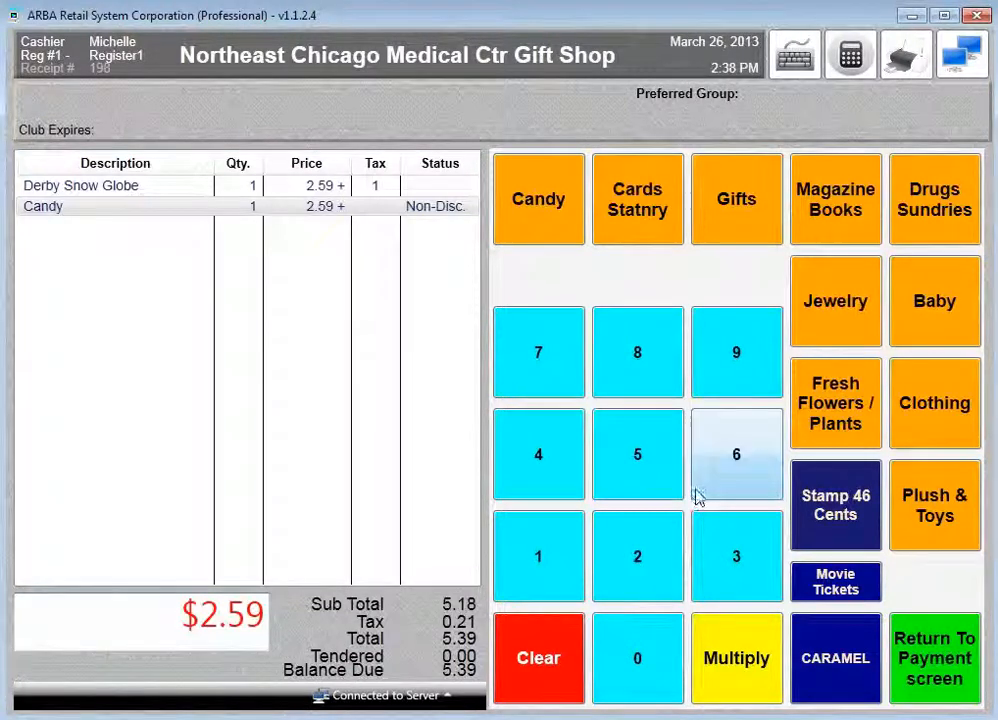
- Add six Stamp 46 Cents items, bringing the total to 8.30
{"action": "left_click", "coordinate": [724, 470]}
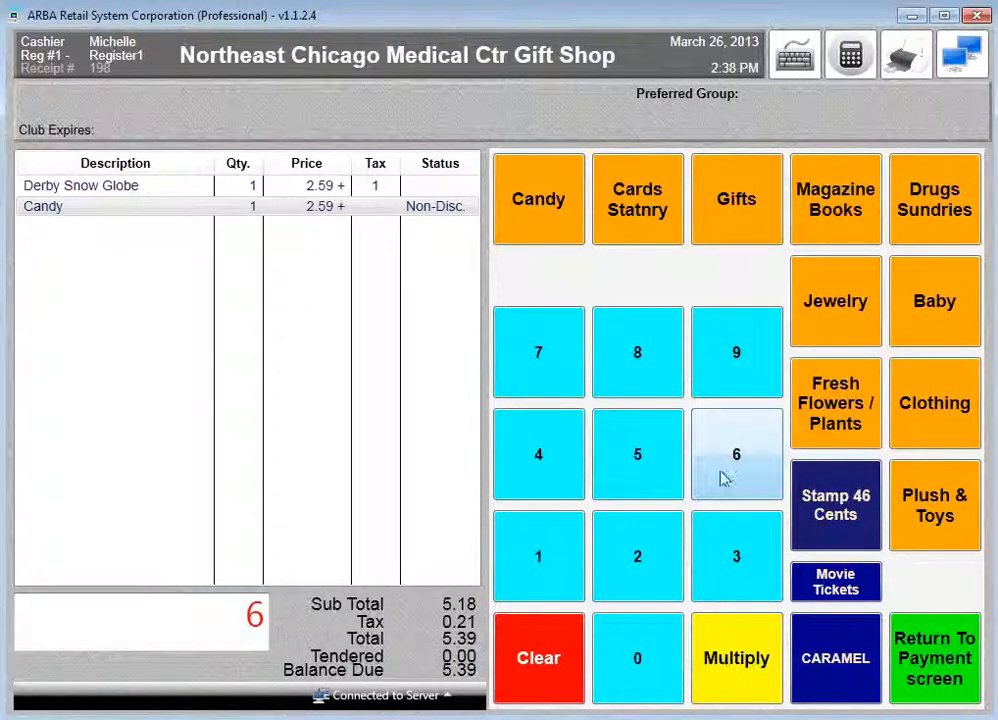
{"action": "left_click", "coordinate": [733, 680]}
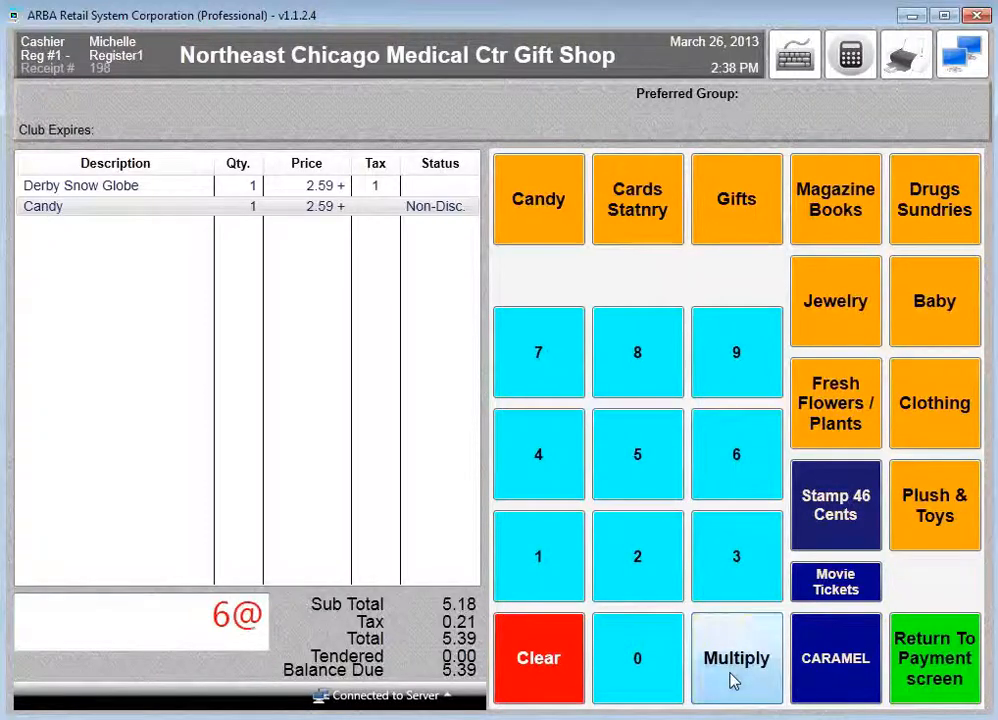
{"action": "left_click", "coordinate": [820, 540]}
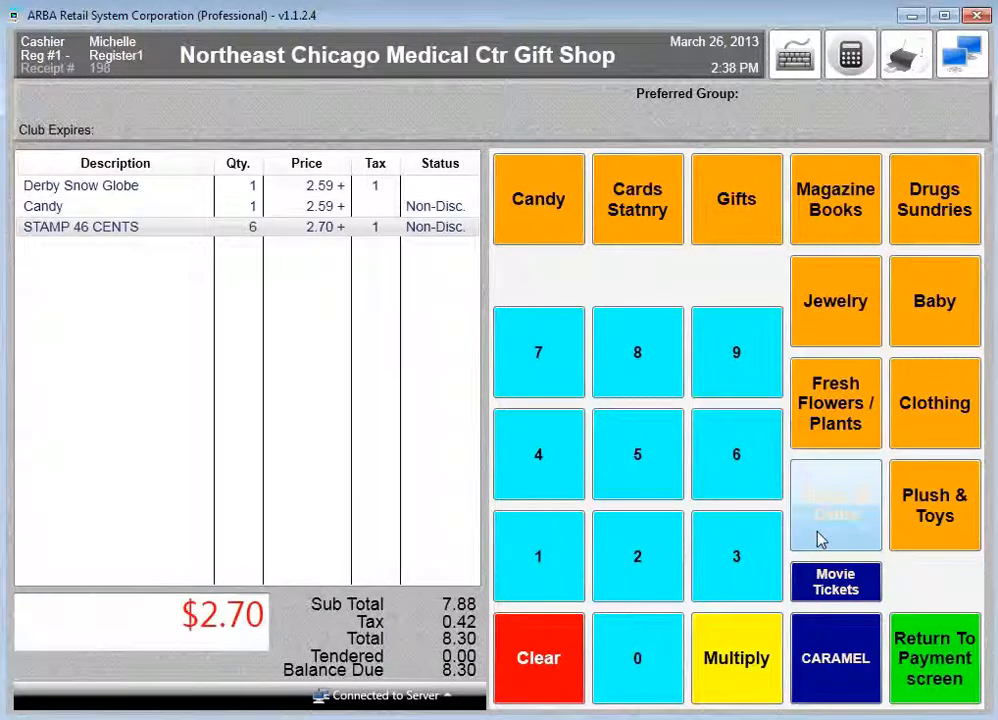
- Add a CARAMEL at 0.25, totalling 8.57, and return to the payment screen
{"action": "left_click", "coordinate": [826, 676]}
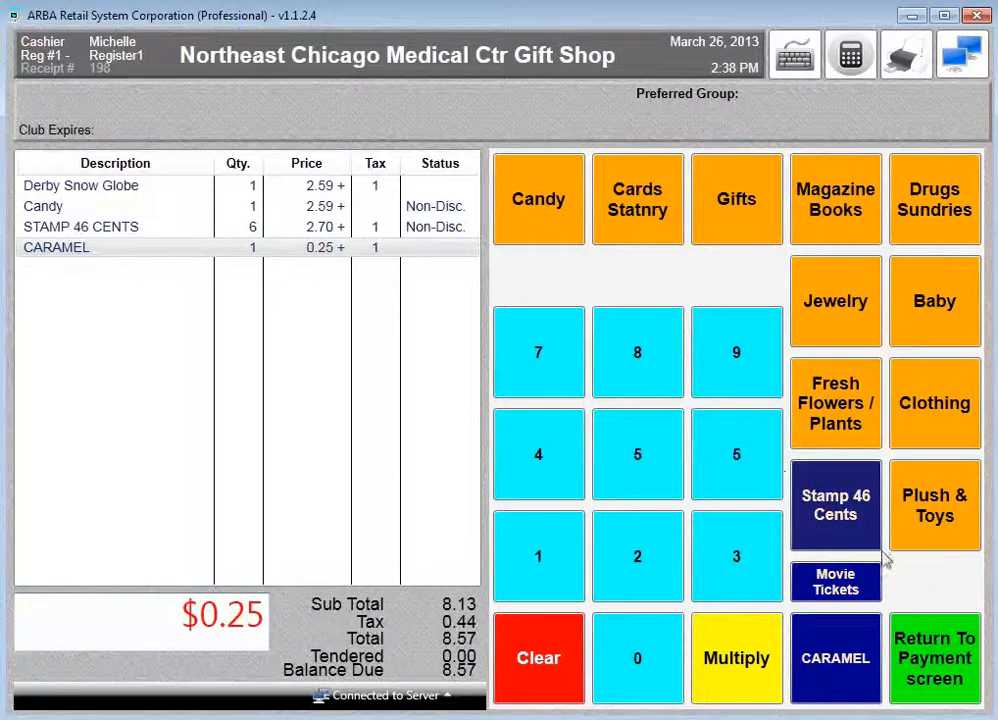
{"action": "left_click", "coordinate": [935, 672]}
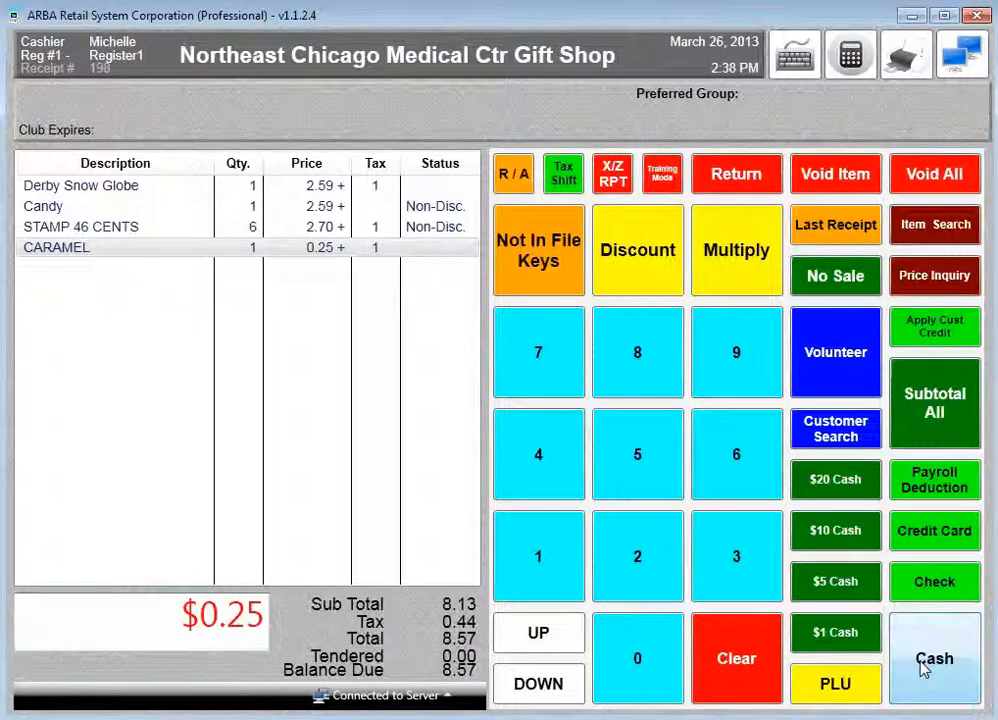
{"action": "type", "text": "041420003189"}
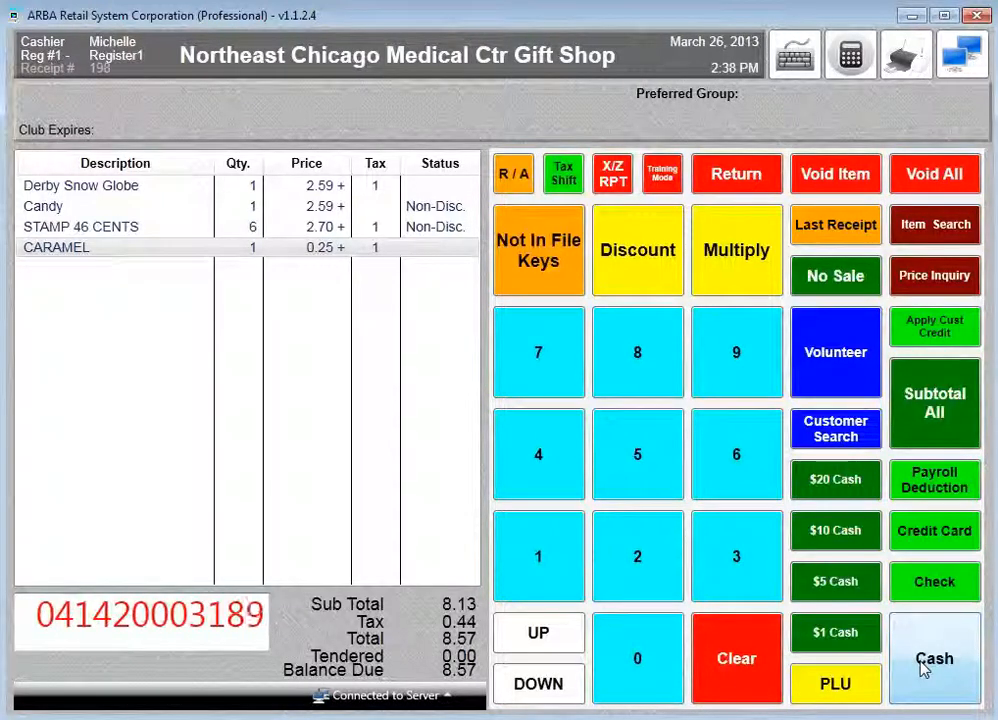
{"action": "key", "text": "Return"}
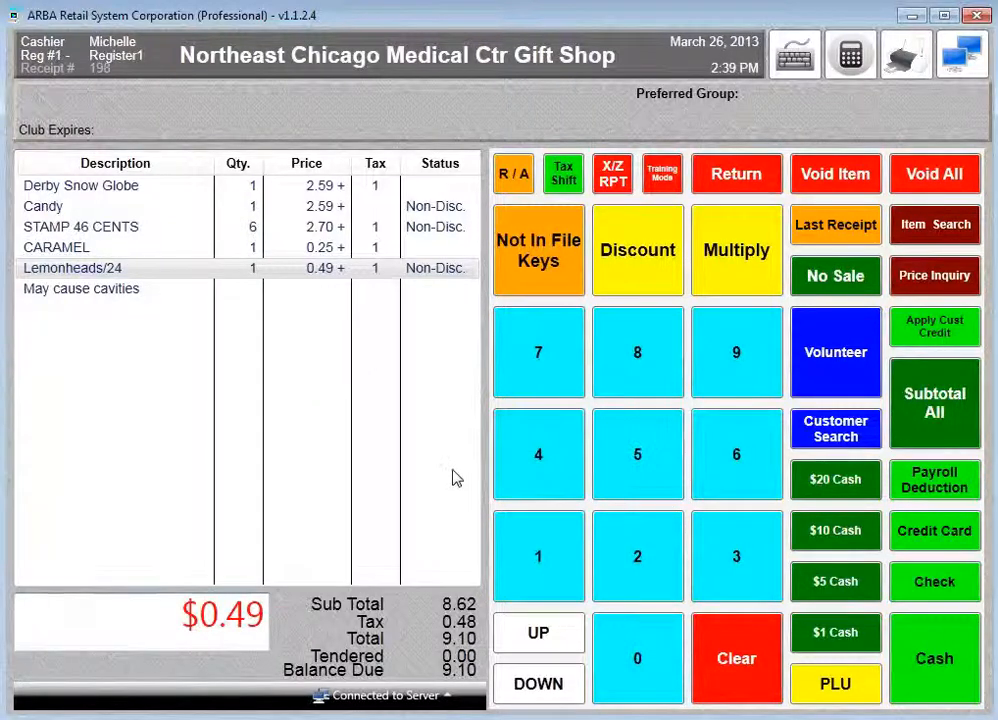
{"action": "left_click", "coordinate": [943, 420]}
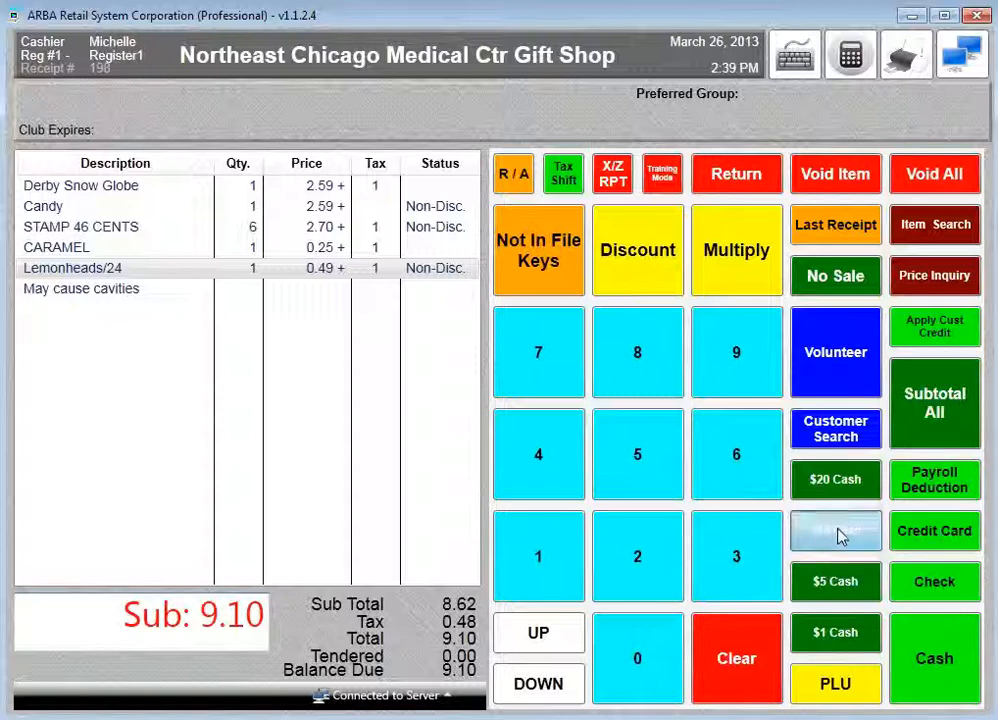
- Tender 10.00 cash for 0.90 change, clear the screen, and switch to the Volunteer cashier
{"action": "left_click", "coordinate": [837, 537]}
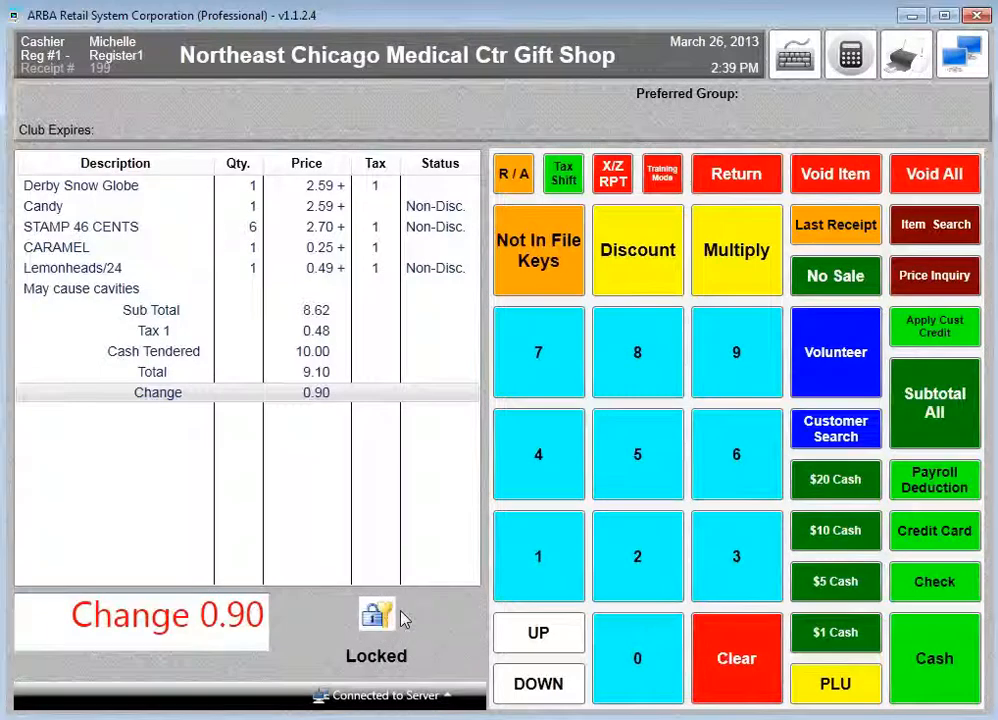
{"action": "left_click", "coordinate": [736, 358]}
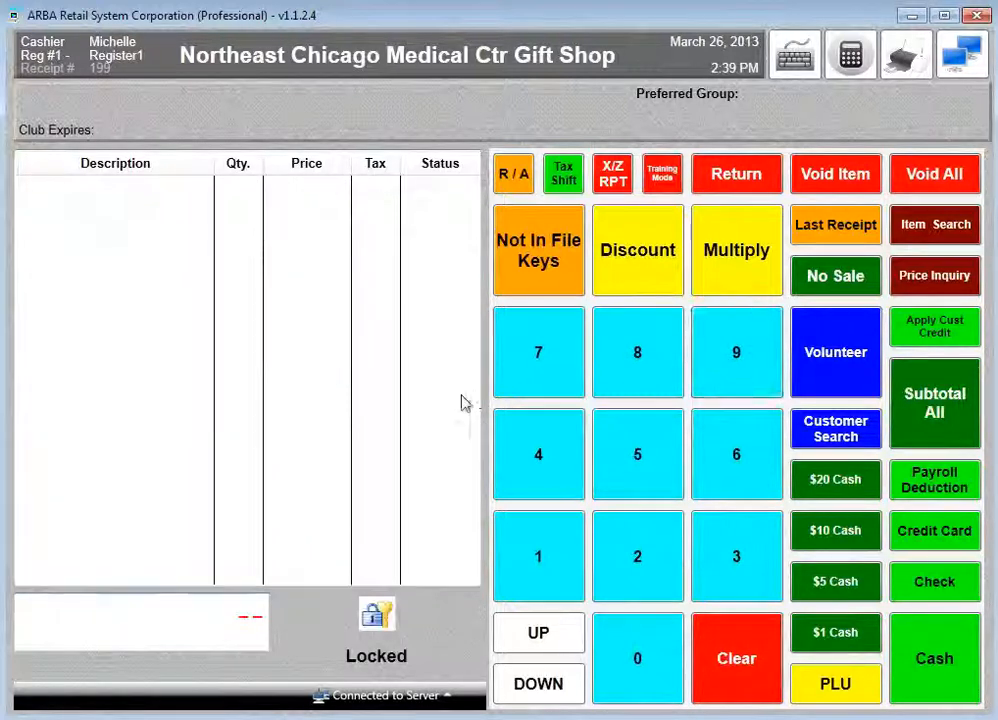
{"action": "left_click", "coordinate": [818, 383]}
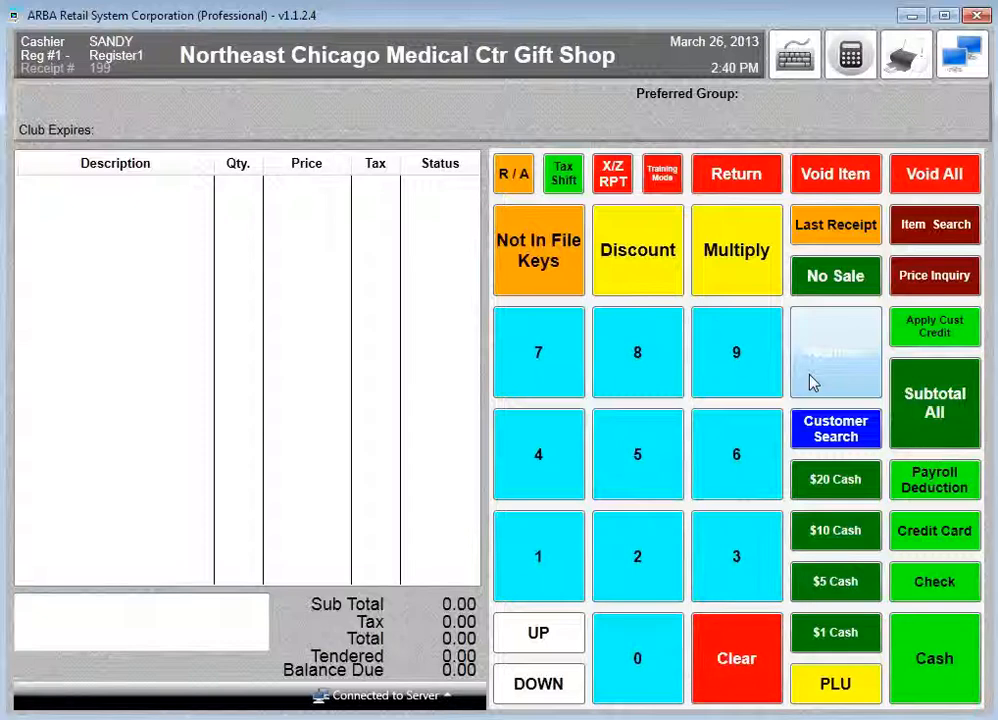
- Attach the customer's account number and scan Lemonheads/24 and a Derby Snow Globe
{"action": "key", "text": "Return"}
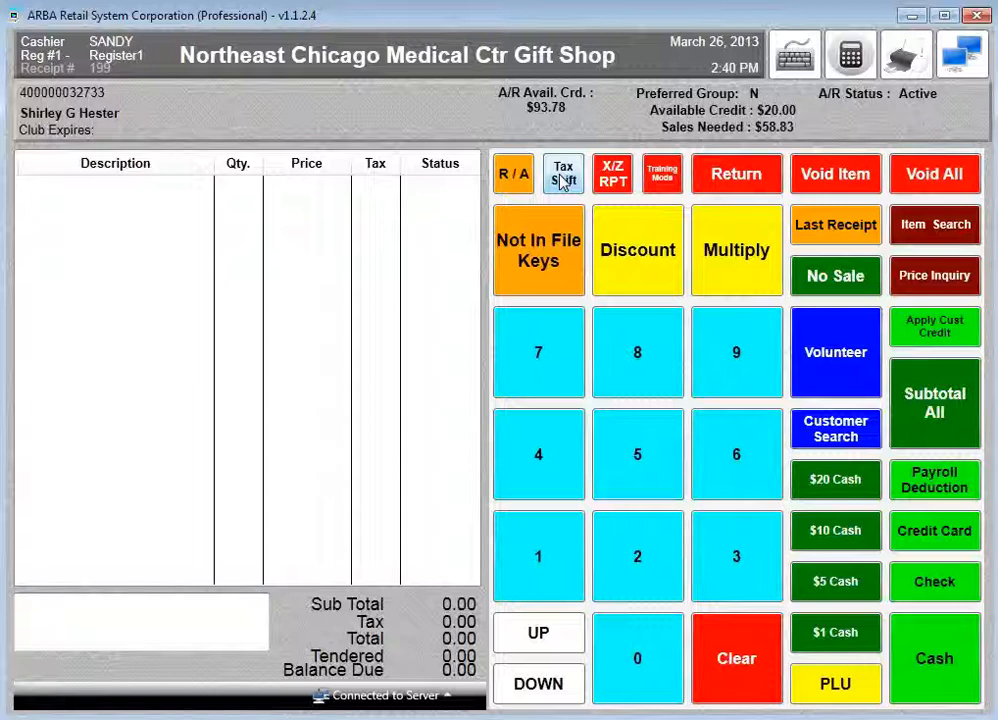
{"action": "type", "text": "04142000318"}
{"action": "key", "text": "Return"}
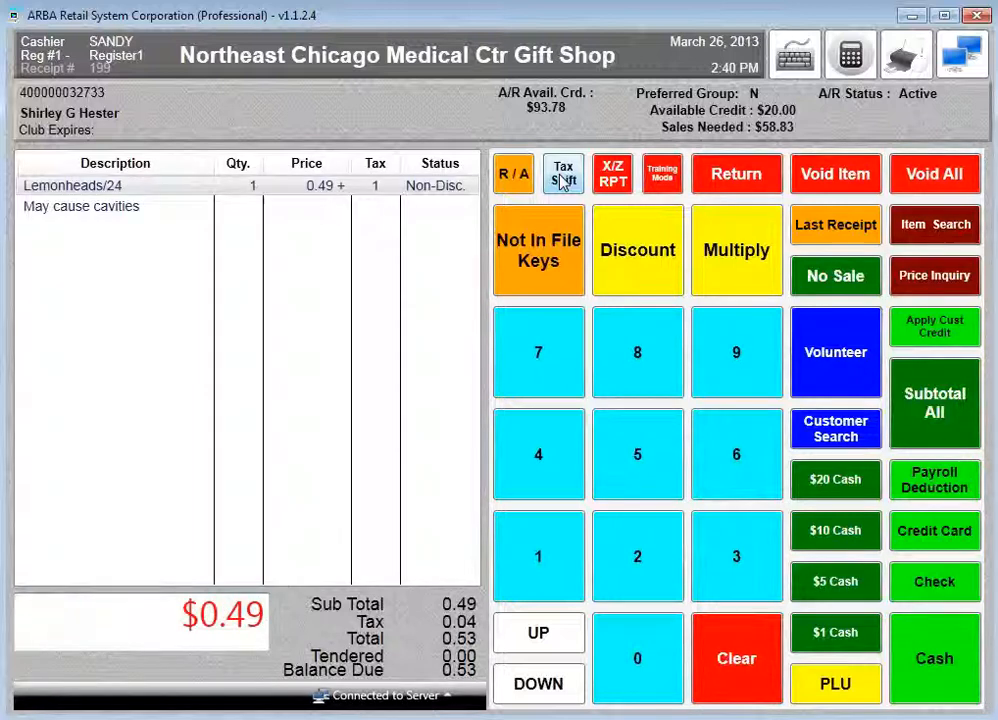
{"action": "type", "text": "091657030"}
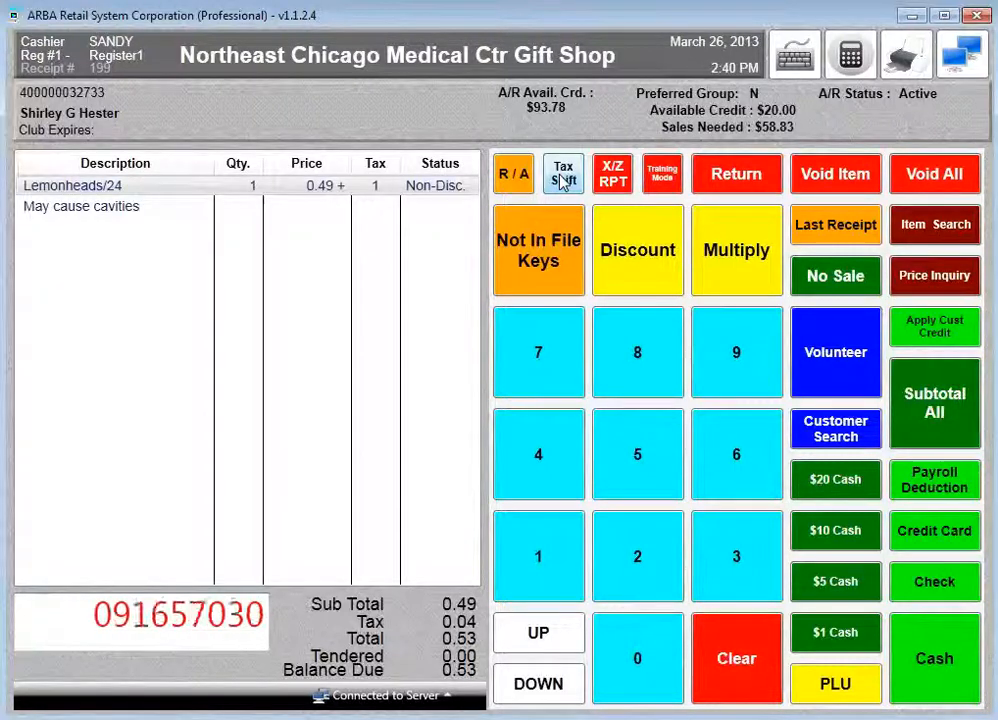
{"action": "key", "text": "Return"}
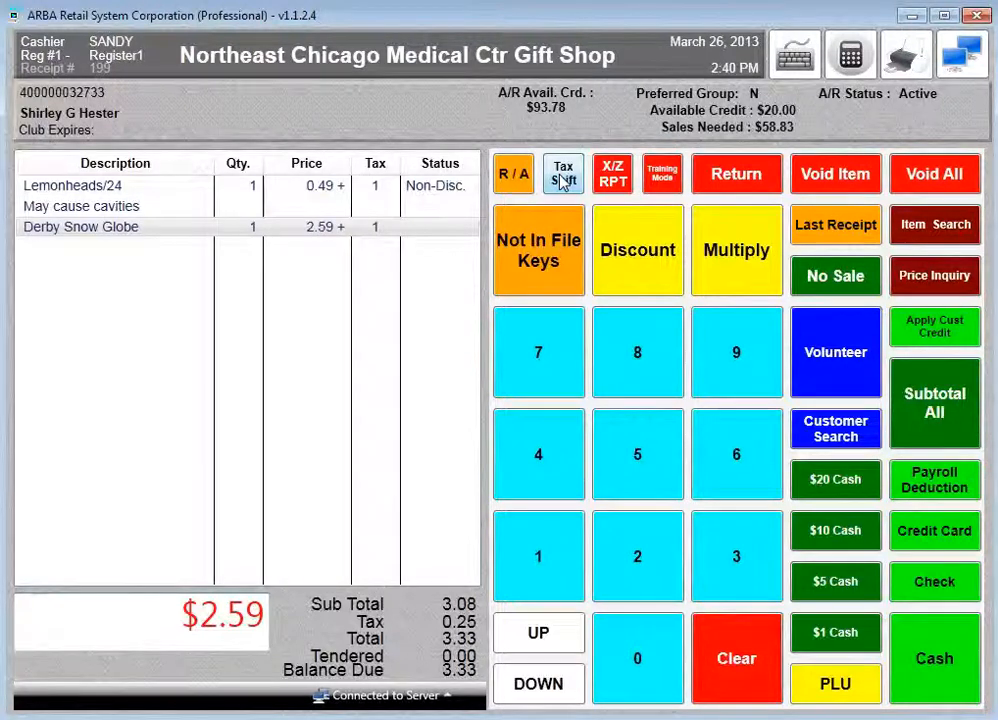
- Subtotal the 3.33 sale and settle it by Payroll Deduction with 0.00 change
{"action": "left_click", "coordinate": [947, 402]}
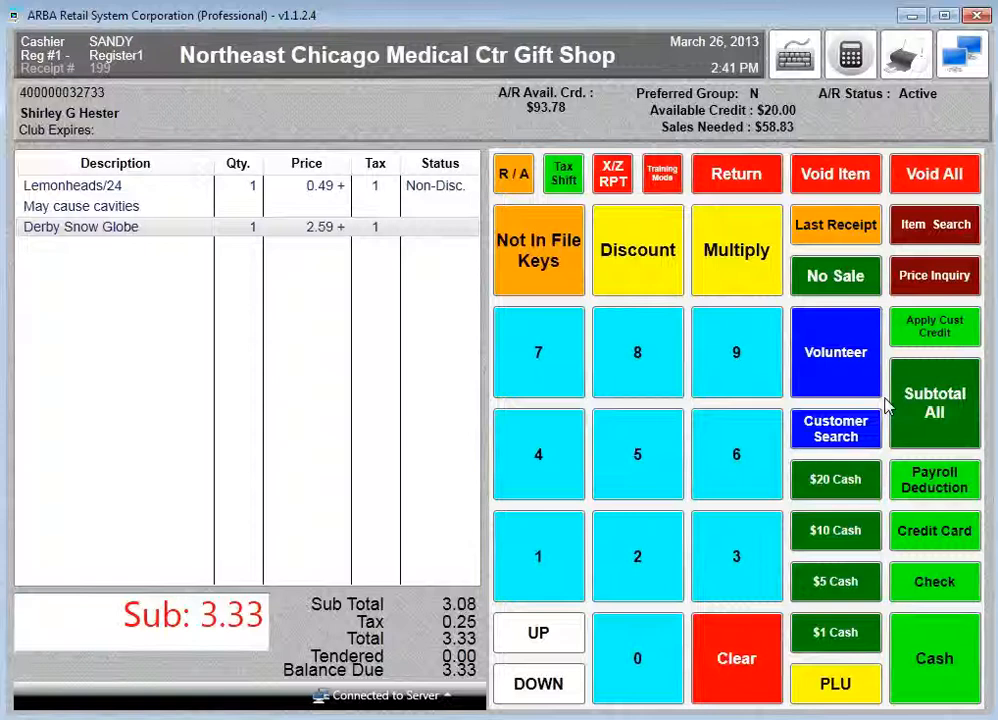
{"action": "left_click", "coordinate": [900, 414]}
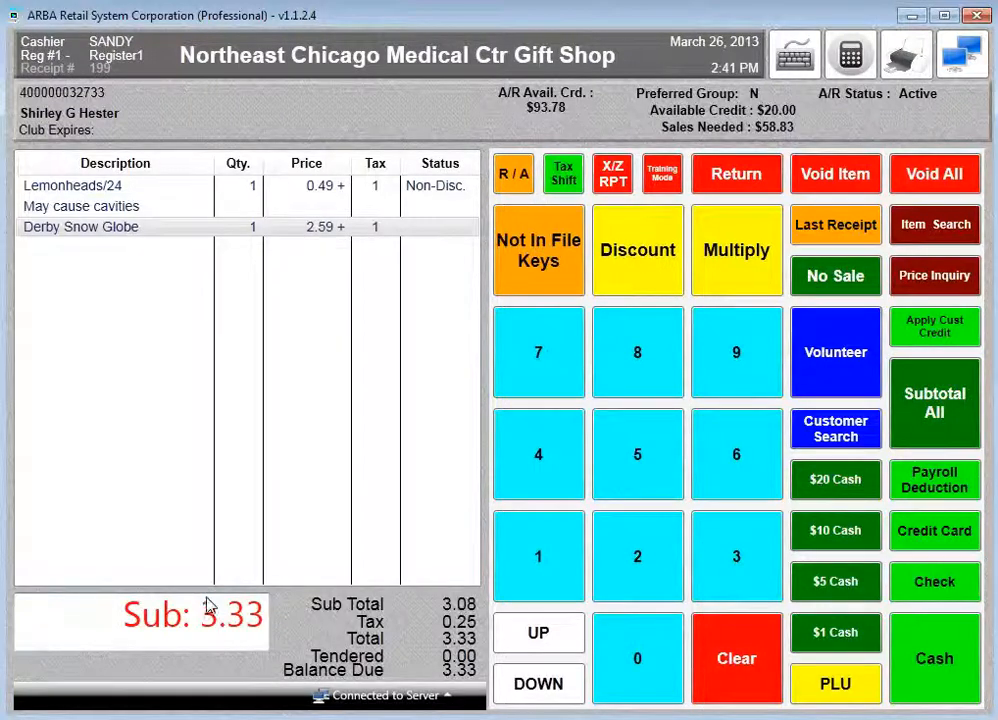
{"action": "left_click", "coordinate": [922, 486]}
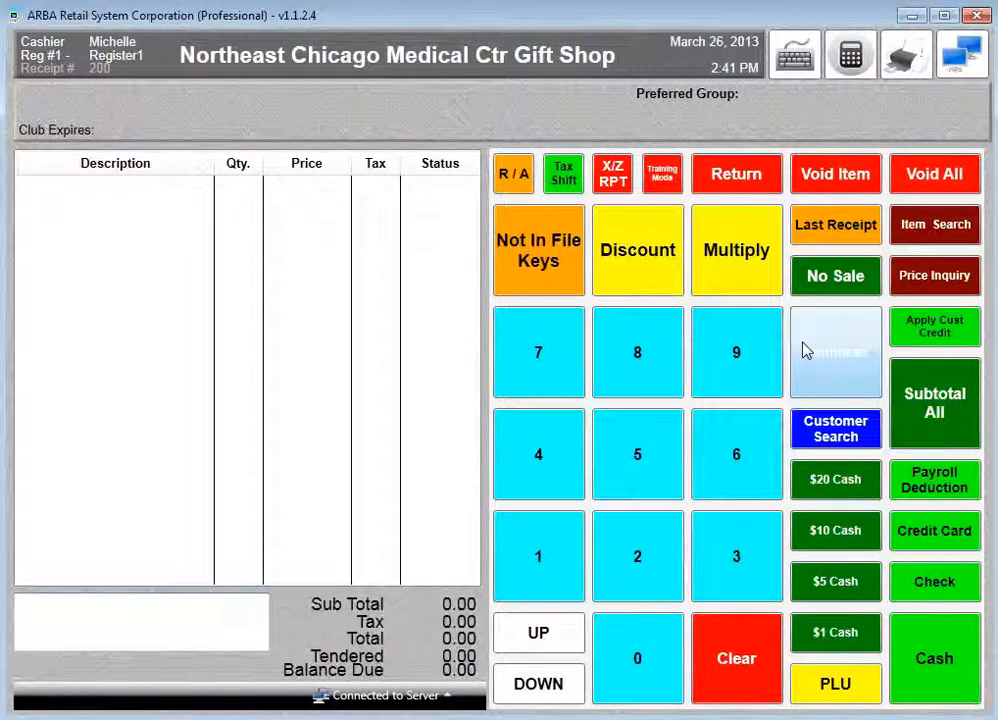
- Ring up a Derby Snow Globe (09165703) at 2.59 and take 25% off it, totalling 2.10
{"action": "type", "text": "09165703"}
{"action": "key", "text": "Return"}
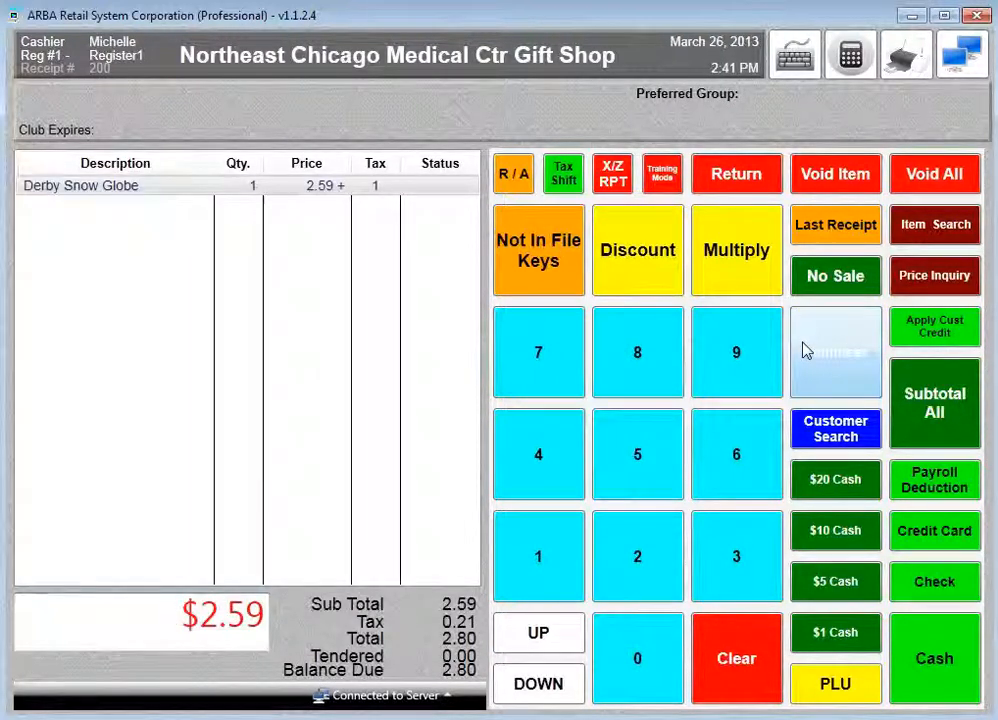
{"action": "left_click", "coordinate": [644, 264]}
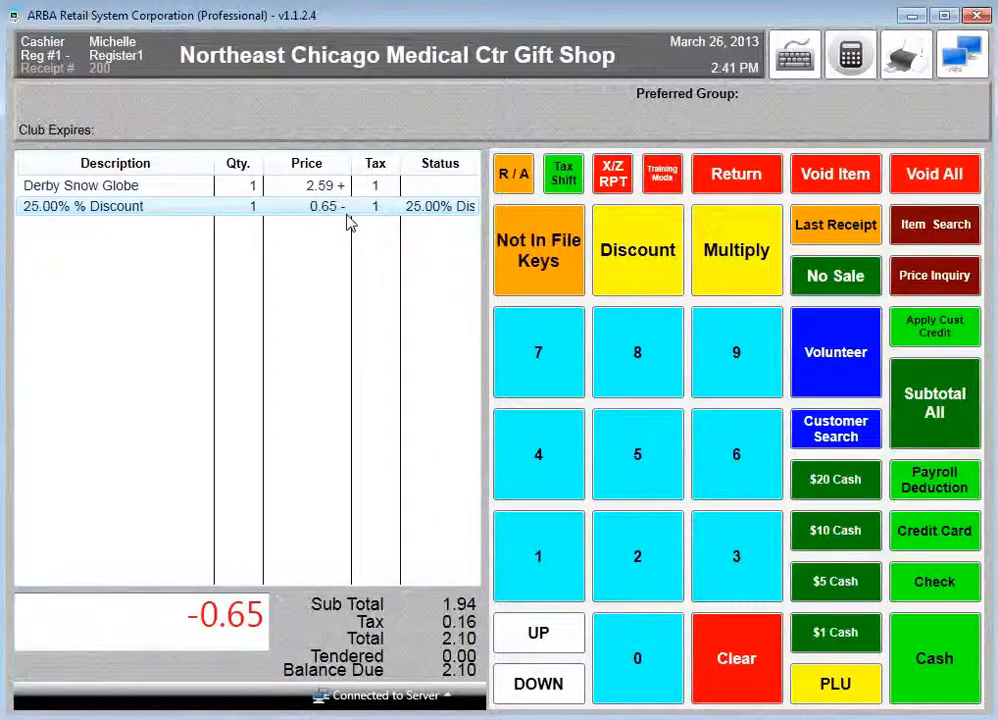
- Search the inventory by description for 'blue' and sell the GN573 Blue Mountain Cards at 3.99
{"action": "left_click", "coordinate": [920, 234]}
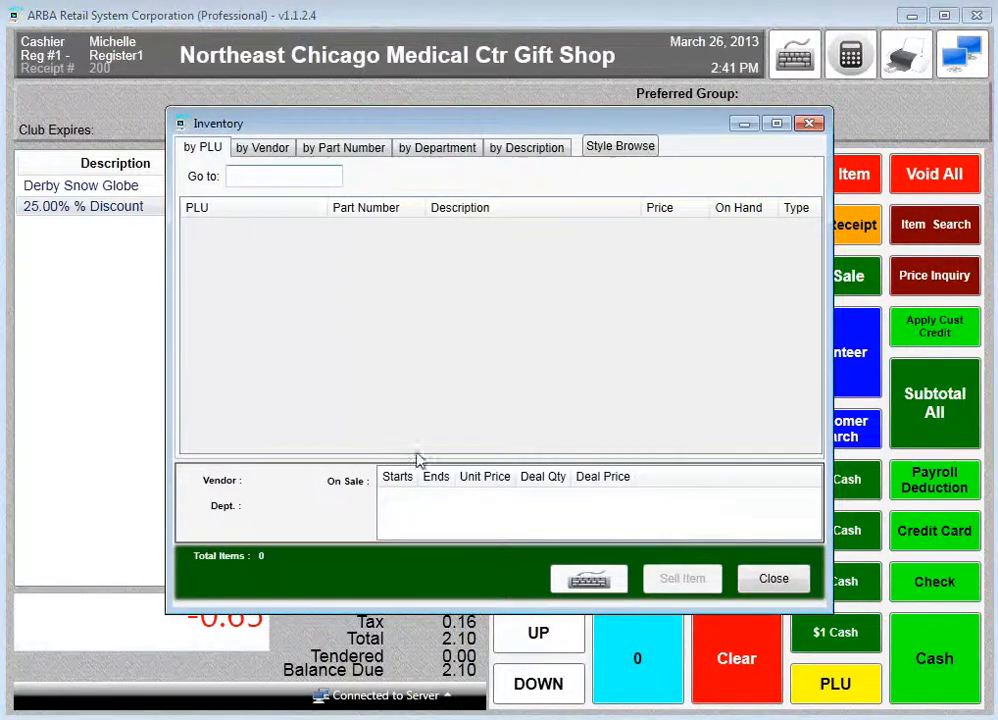
{"action": "left_click", "coordinate": [553, 150]}
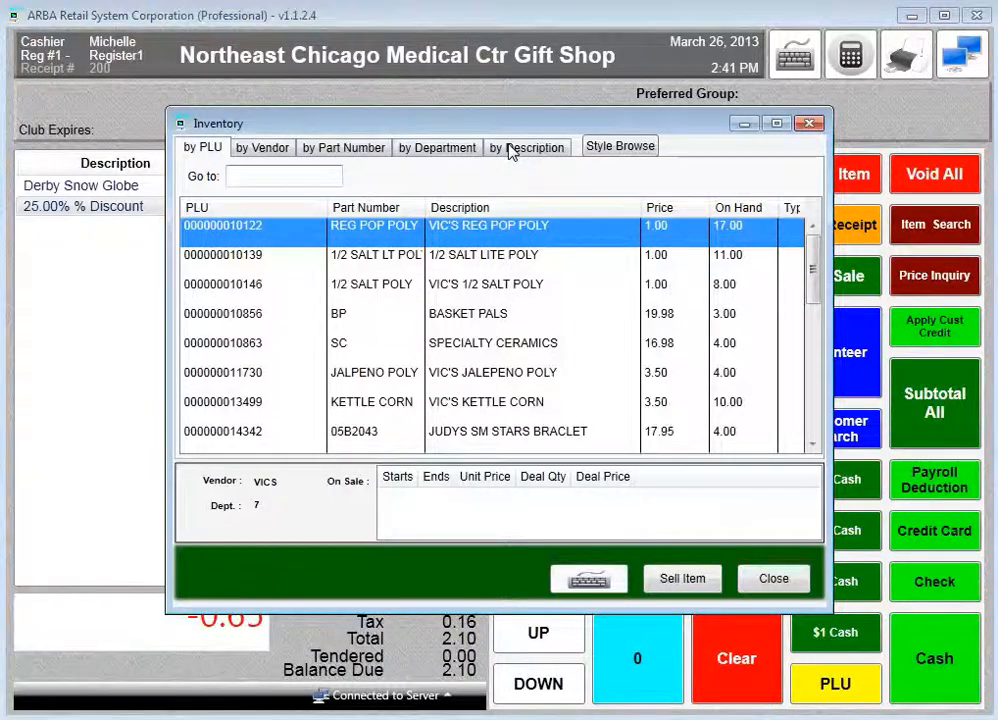
{"action": "left_click", "coordinate": [512, 150]}
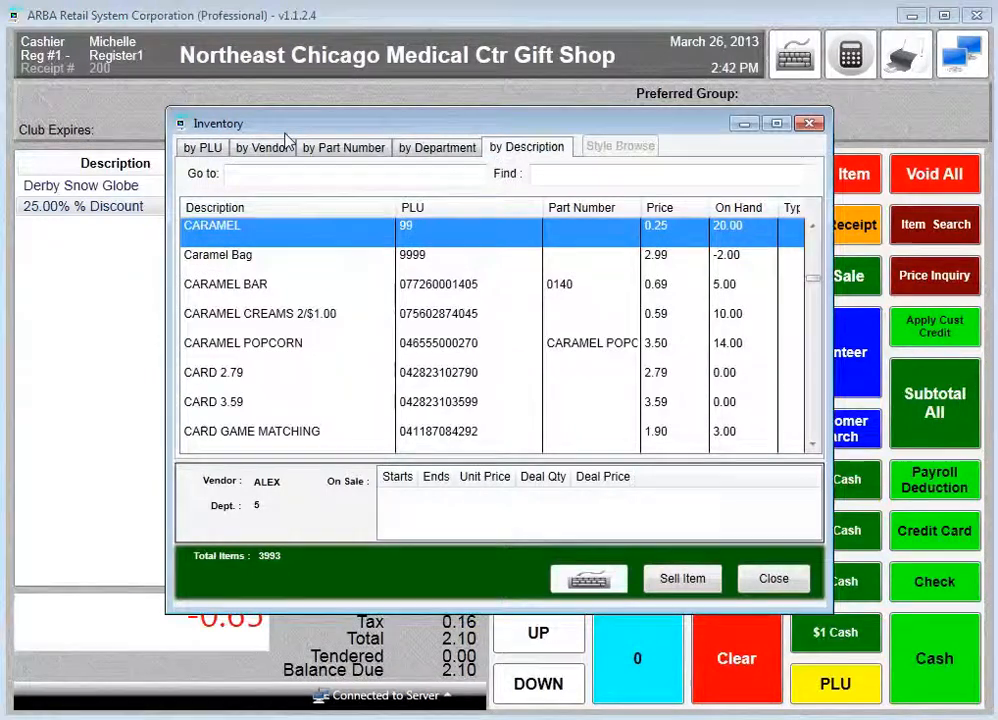
{"action": "left_click", "coordinate": [282, 174]}
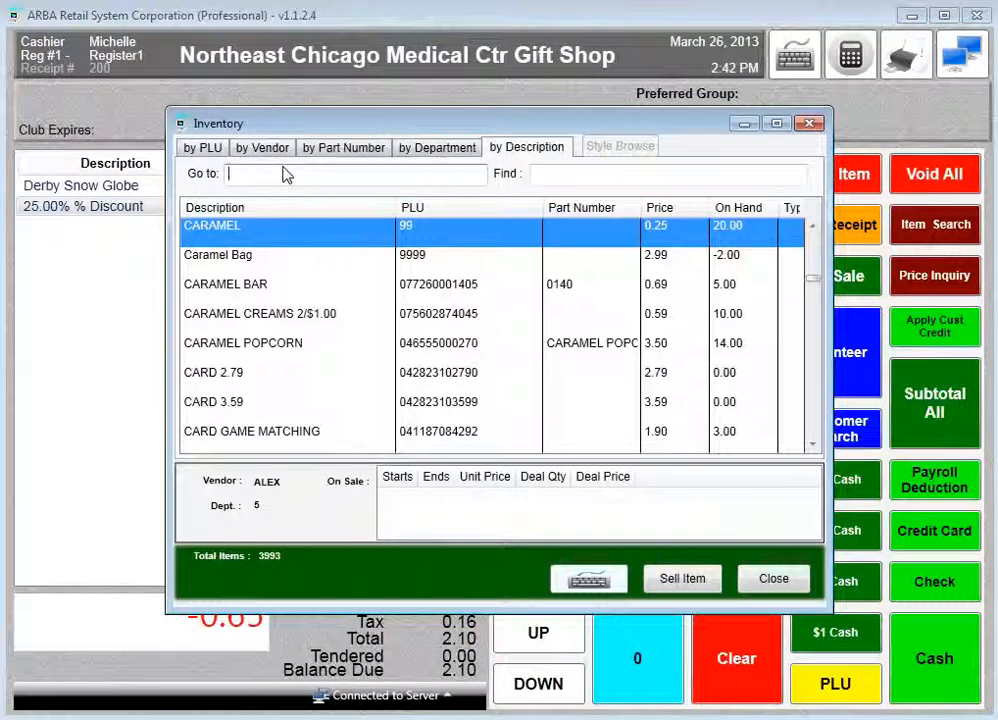
{"action": "type", "text": "bl"}
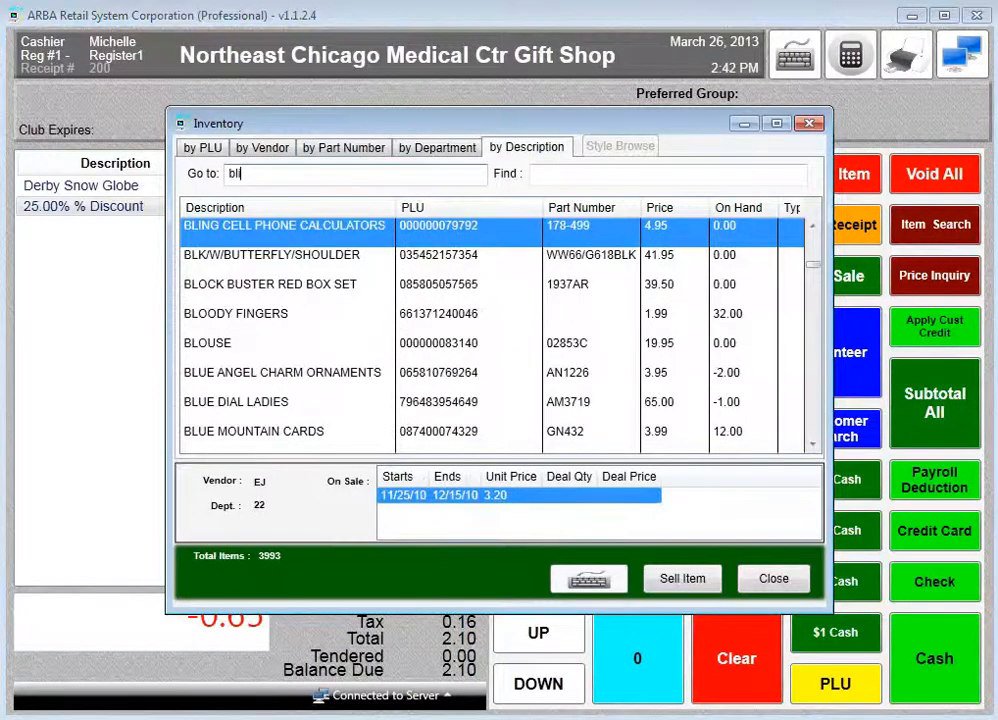
{"action": "type", "text": "ue"}
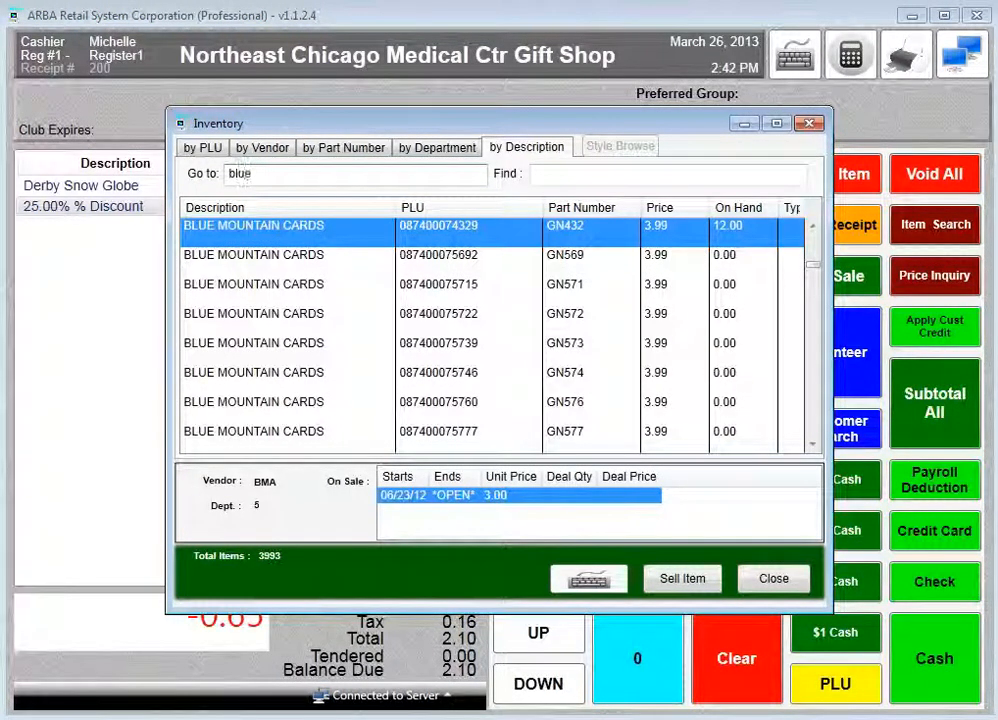
{"action": "left_click", "coordinate": [270, 345]}
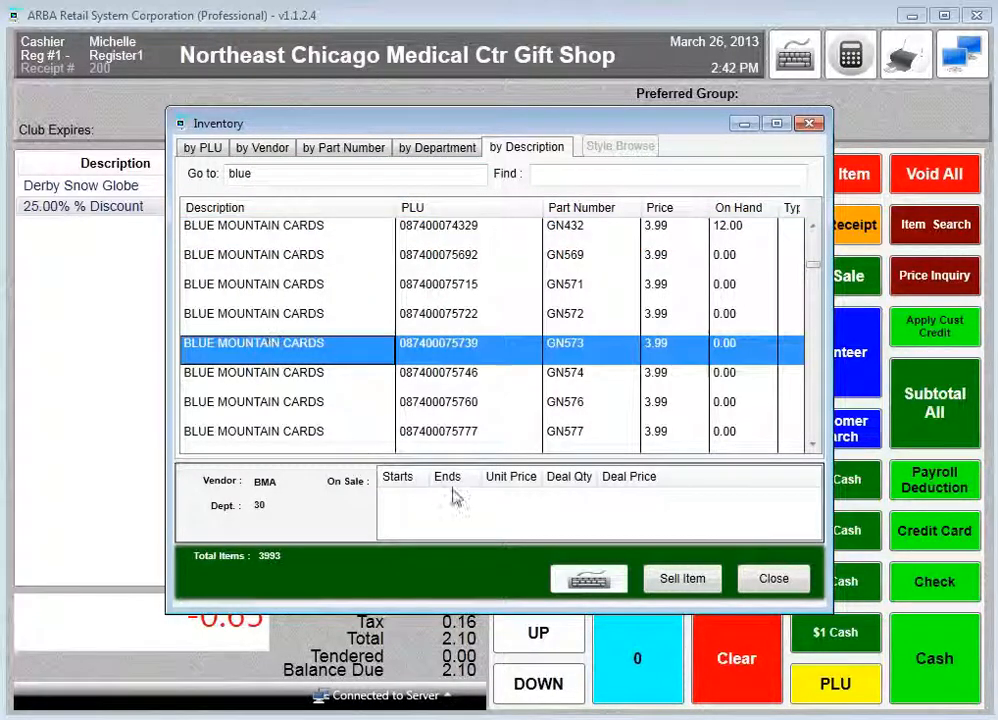
{"action": "left_click", "coordinate": [680, 580]}
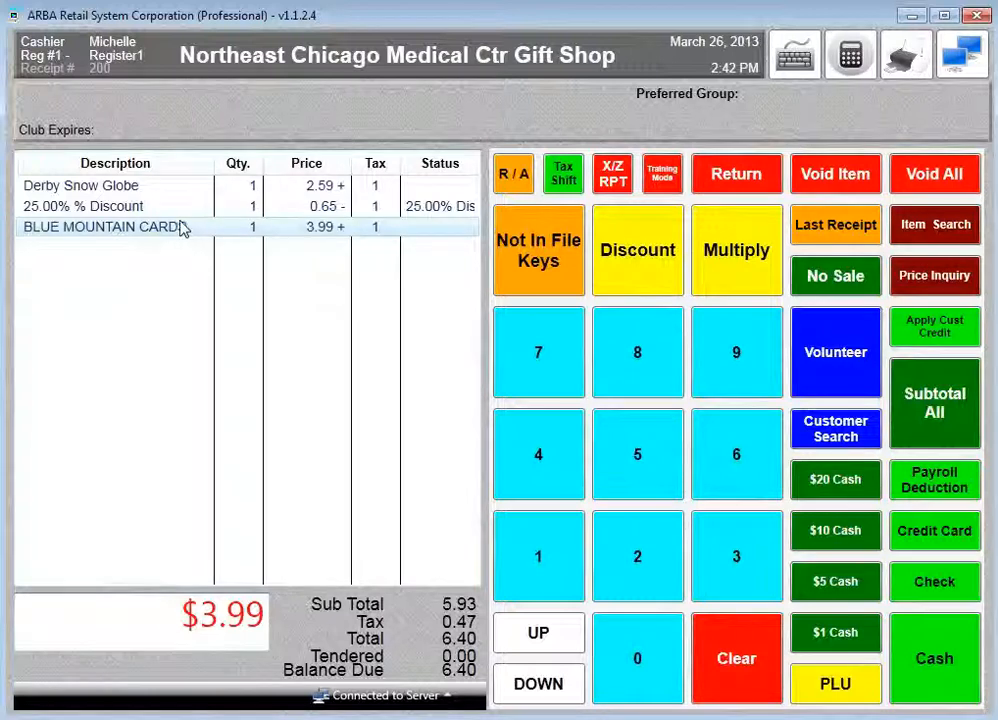
- Void the Blue Mountain Cards line, then void the remaining sale to close it at 0.00
{"action": "left_click", "coordinate": [851, 173]}
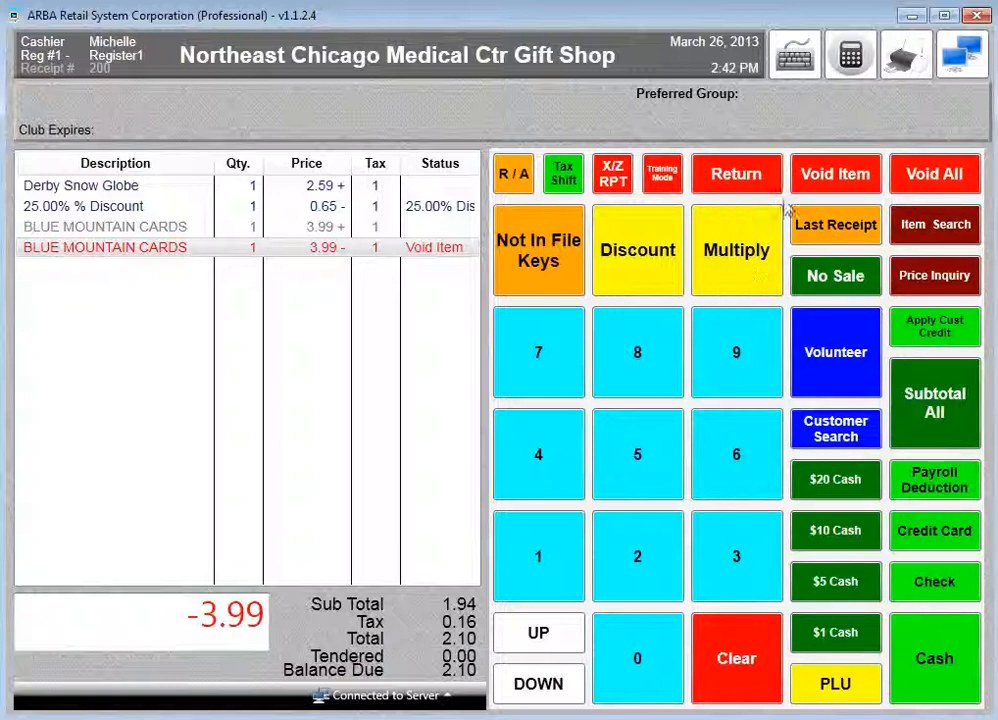
{"action": "left_click", "coordinate": [930, 180]}
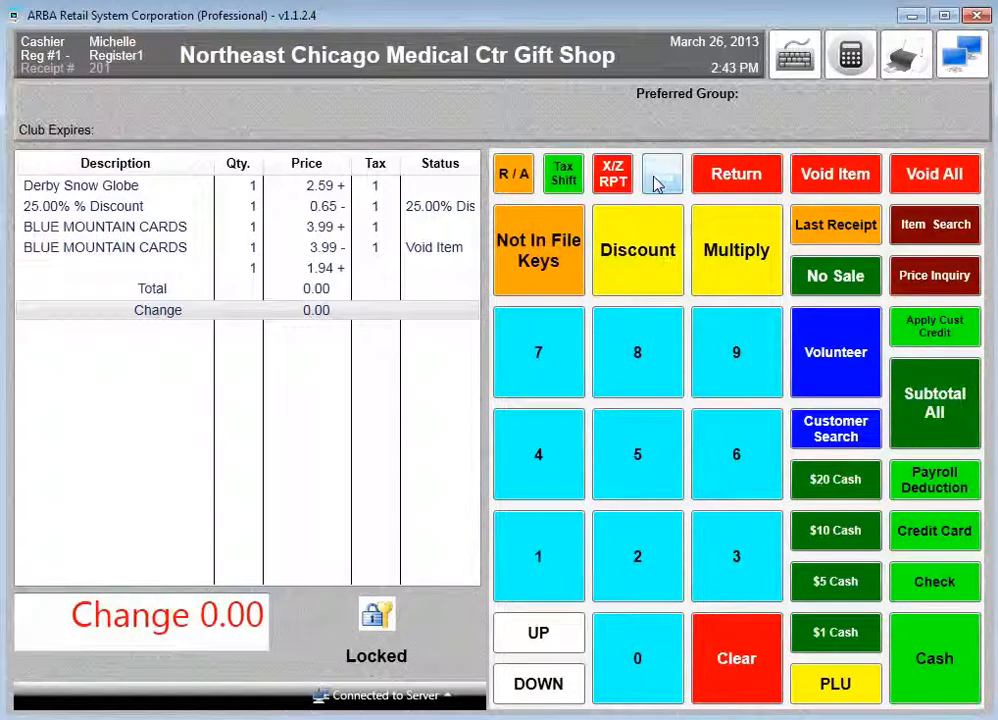
{"action": "left_click", "coordinate": [537, 559]}
{"action": "left_click", "coordinate": [630, 650]}
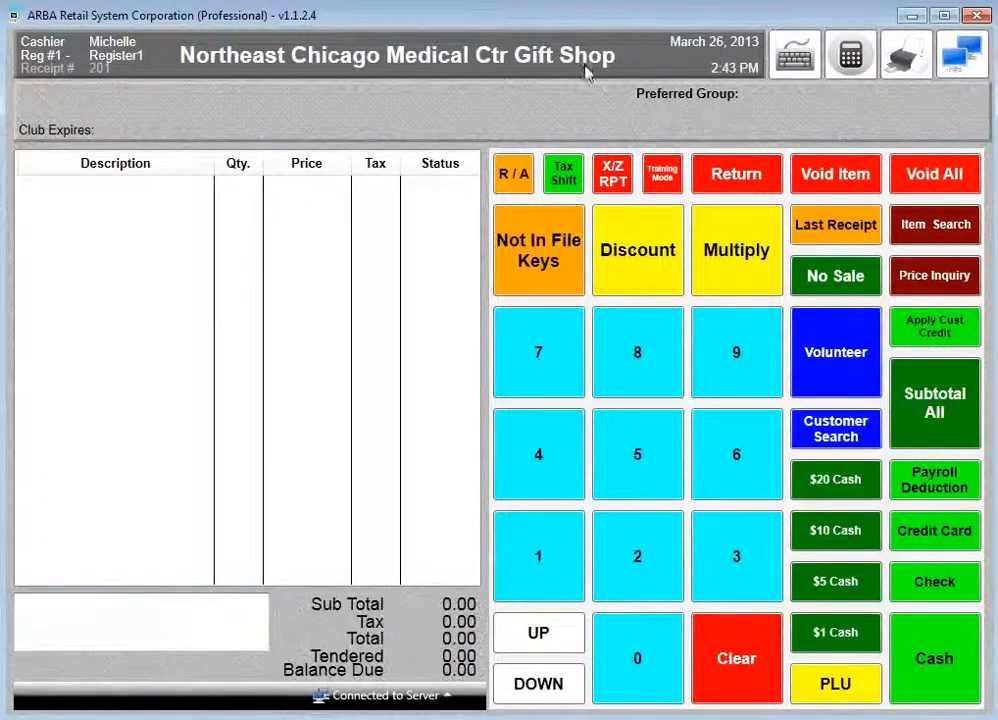
{"action": "left_click", "coordinate": [662, 174]}
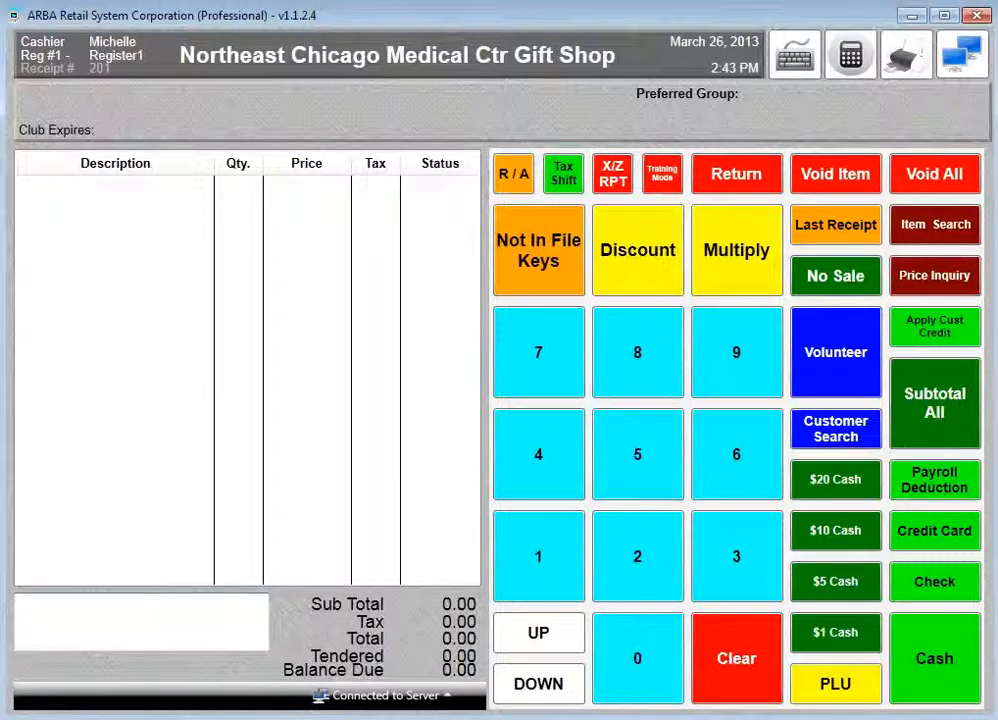
{"action": "type", "text": "059280201638"}
{"action": "key", "text": "Return"}
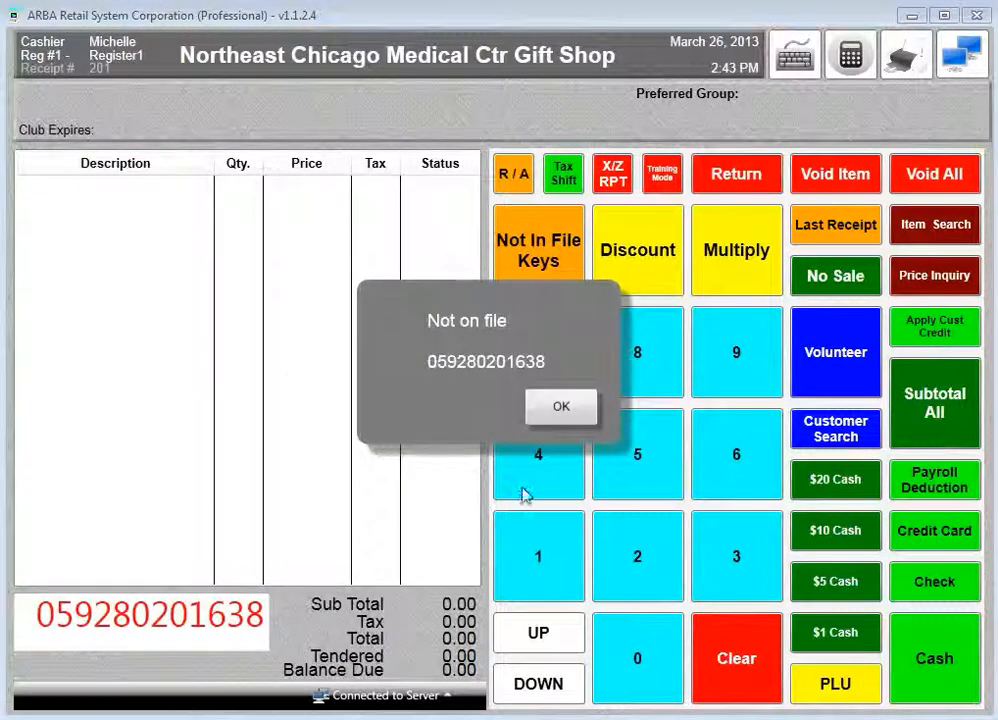
- Dismiss the not-on-file notice and ring up 2.59 under the Clothing open-department key
{"action": "left_click", "coordinate": [583, 408]}
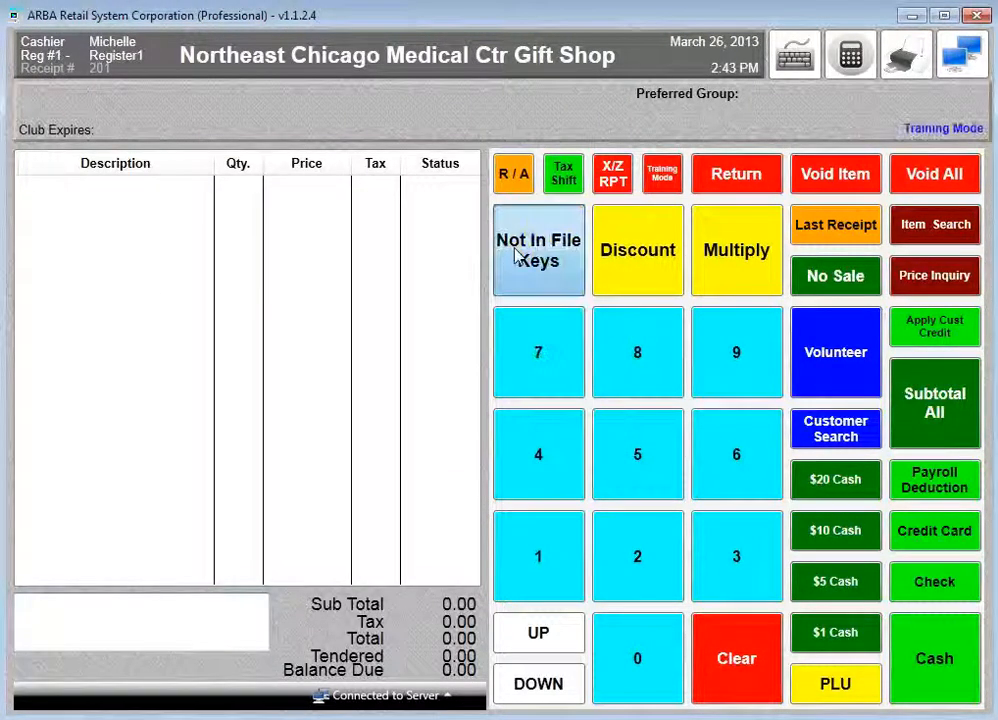
{"action": "left_click", "coordinate": [519, 252]}
{"action": "left_click", "coordinate": [615, 567]}
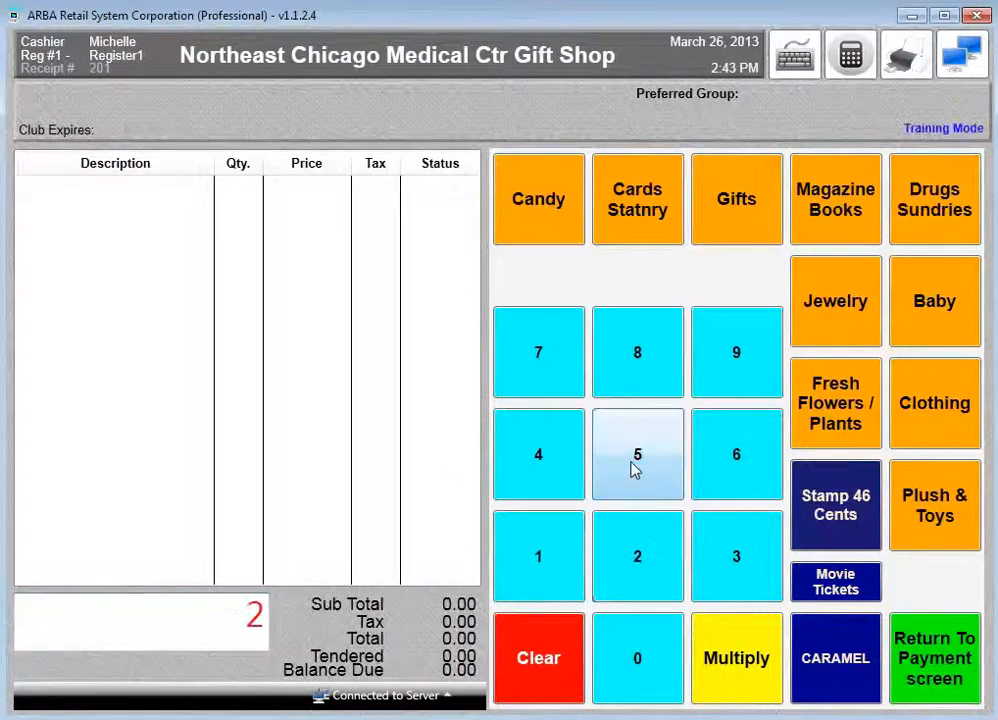
{"action": "left_click", "coordinate": [637, 468]}
{"action": "left_click", "coordinate": [728, 352]}
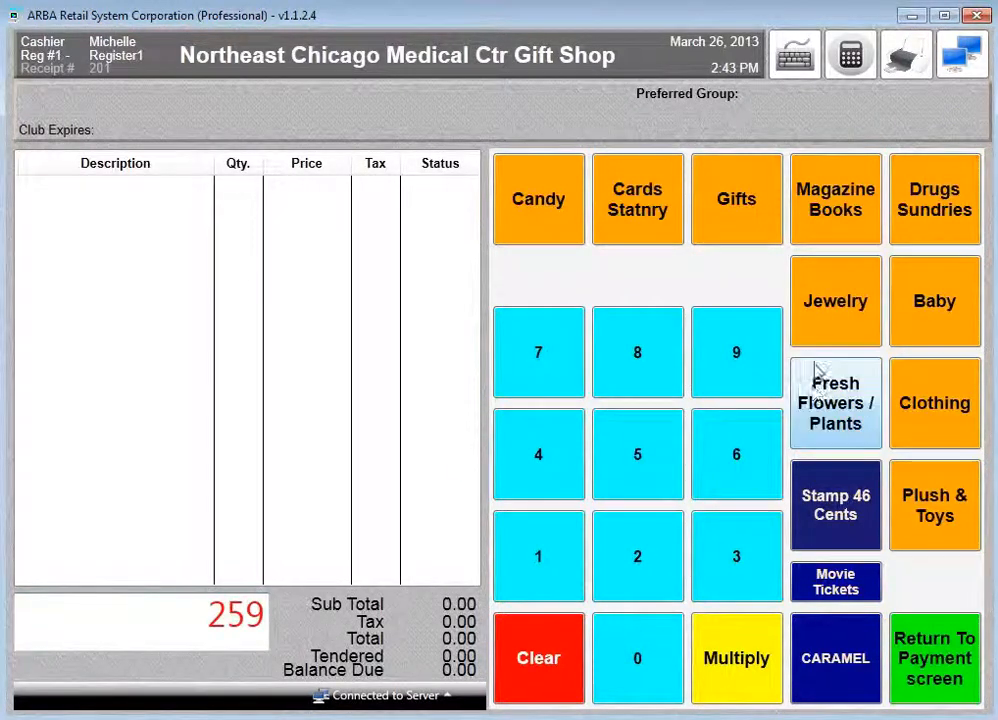
{"action": "left_click", "coordinate": [929, 403]}
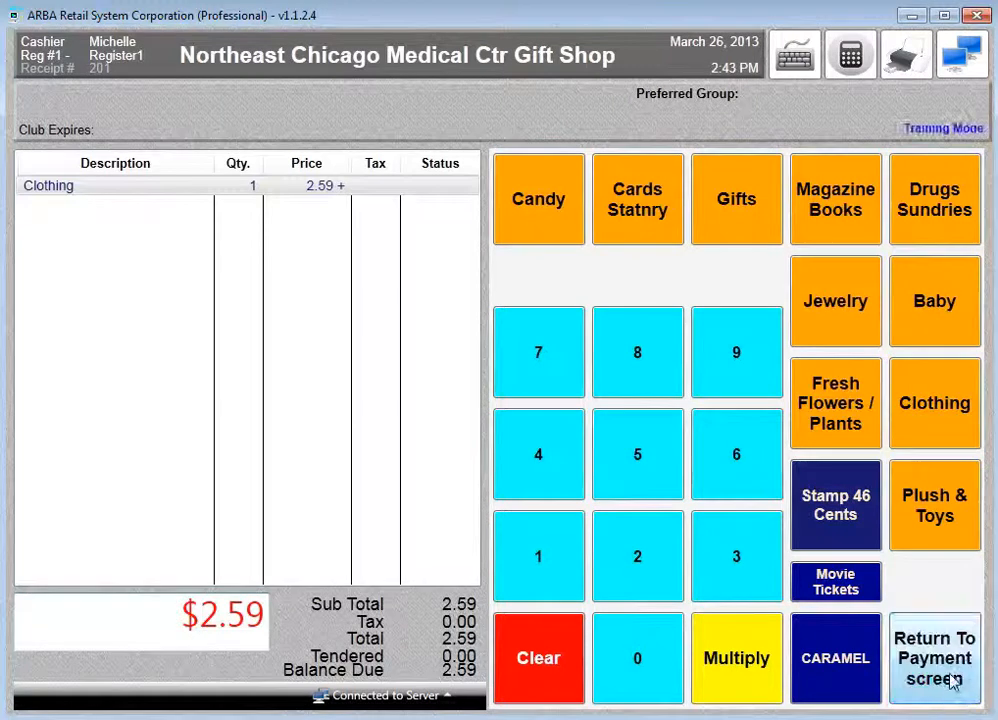
{"action": "left_click", "coordinate": [948, 682]}
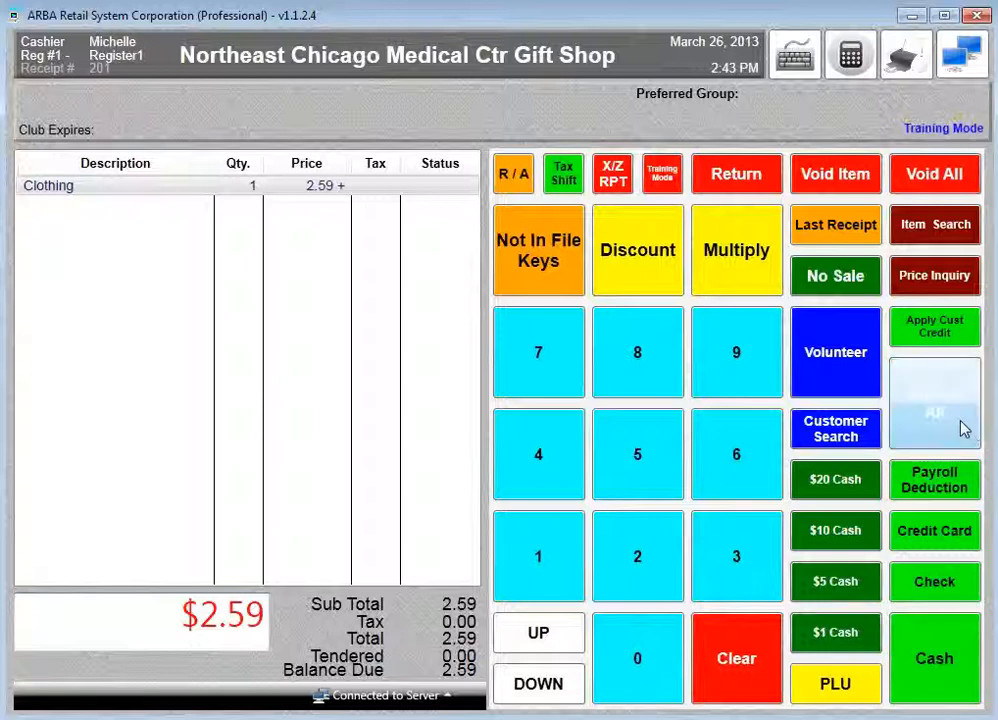
- Subtotal the Clothing sale and pay with 5.00 cash, giving 2.41 change
{"action": "left_click", "coordinate": [962, 428]}
{"action": "left_click", "coordinate": [922, 655]}
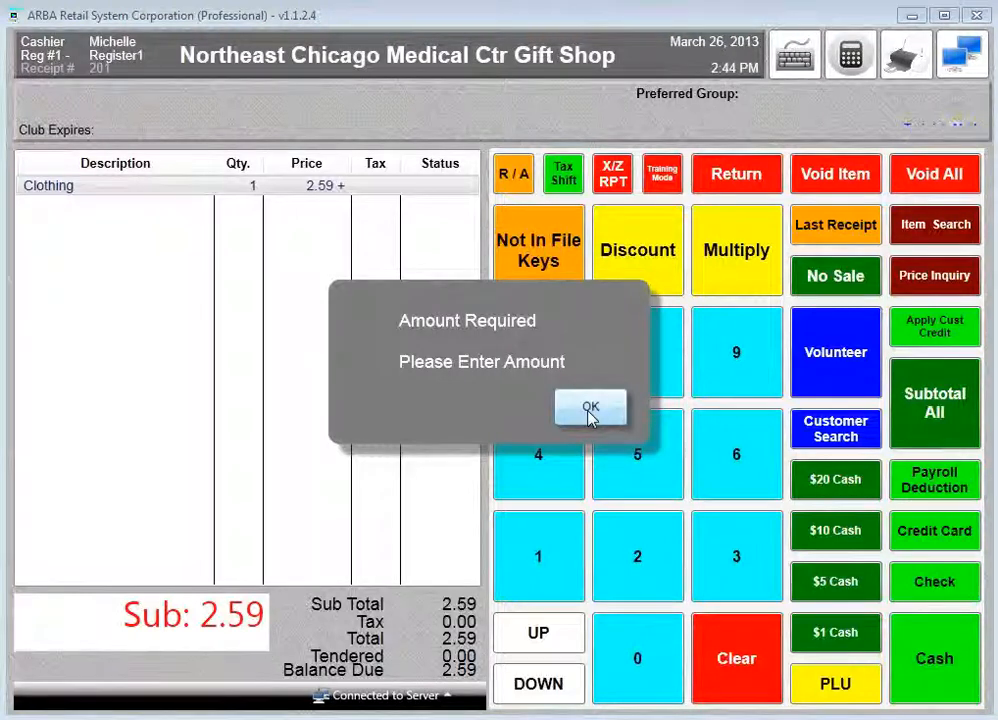
{"action": "left_click", "coordinate": [590, 418]}
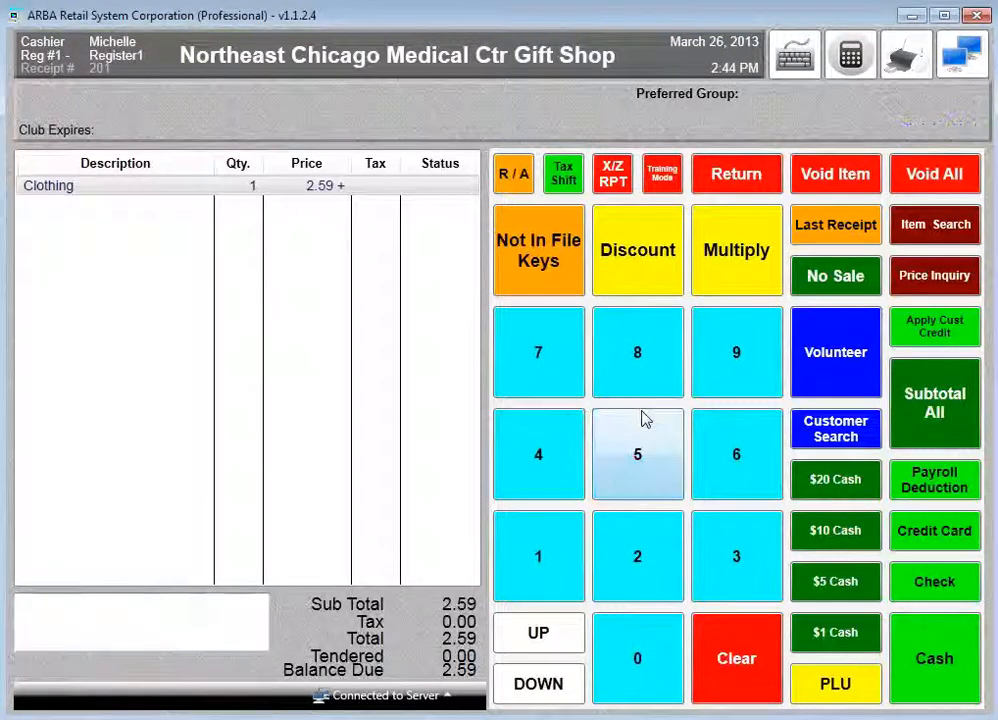
{"action": "left_click", "coordinate": [915, 405]}
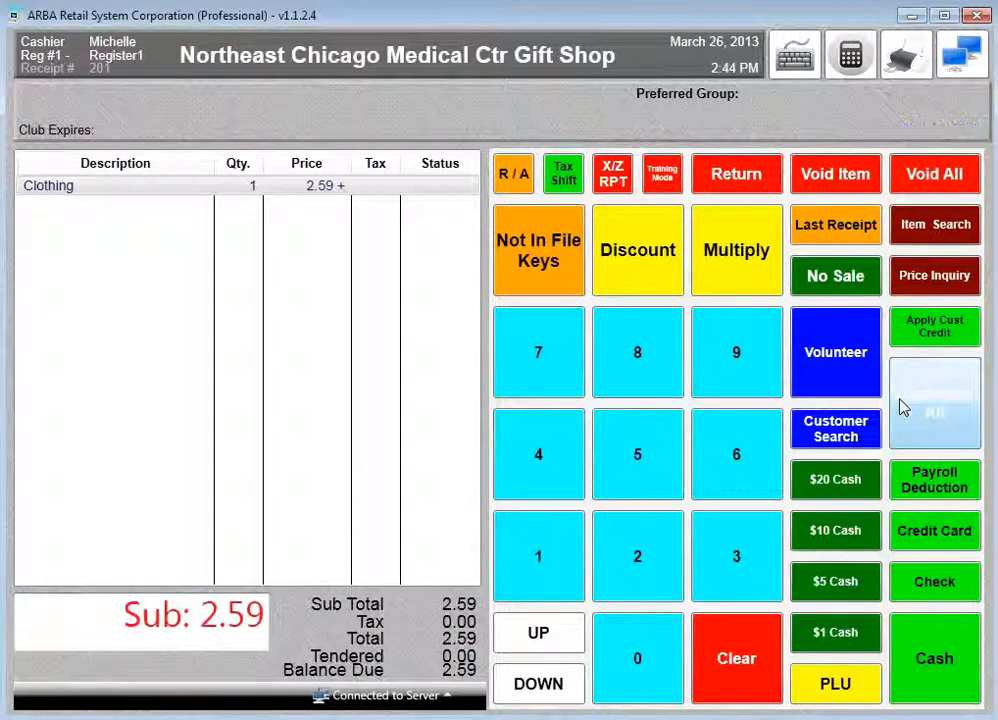
{"action": "left_click", "coordinate": [828, 590]}
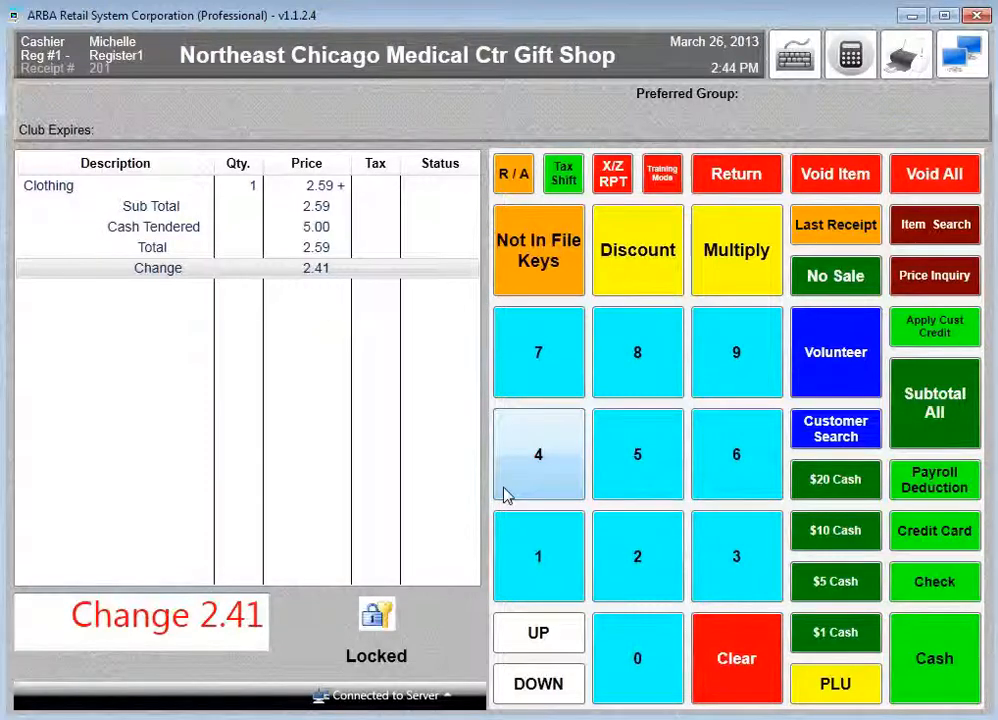
- Clear the finished sale and sign in the volunteer as cashier on an empty sale
{"action": "left_click", "coordinate": [734, 358]}
{"action": "left_click", "coordinate": [734, 358]}
{"action": "left_click", "coordinate": [815, 364]}
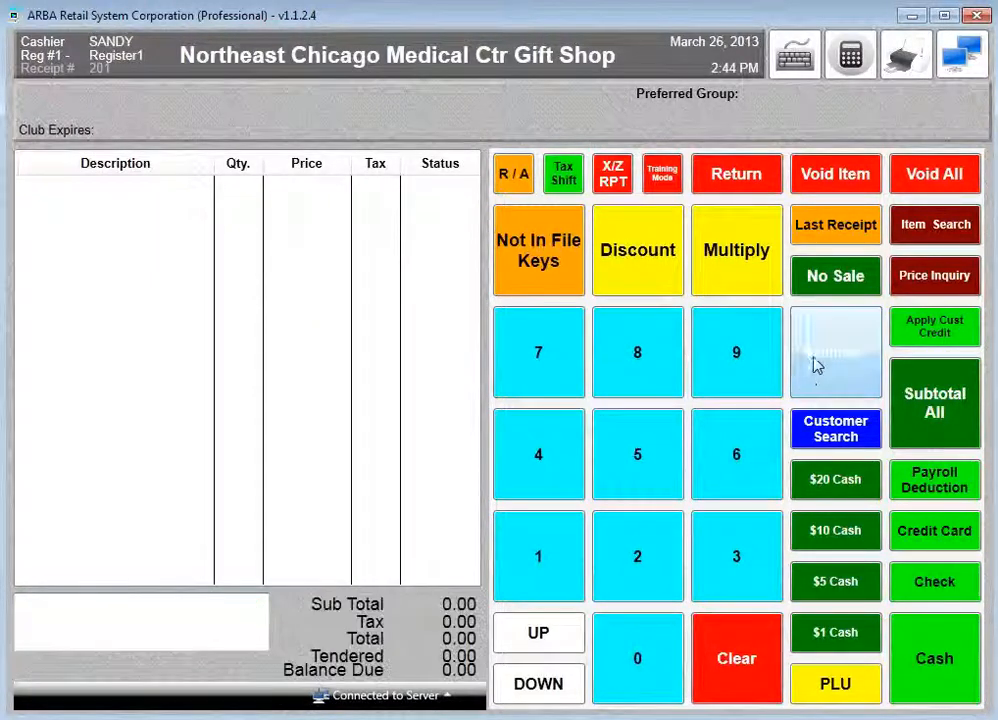
- Refund item 984, Pepto bismol 2 pac, subtotal to -2.15, and attach the customer's account number
{"action": "left_click", "coordinate": [736, 176]}
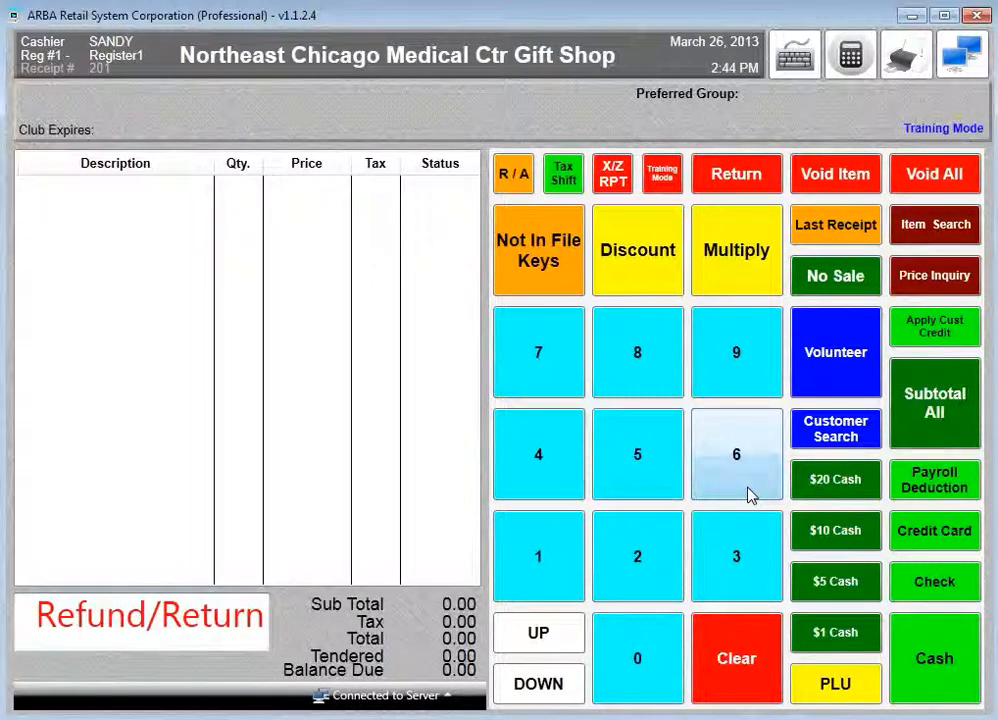
{"action": "type", "text": "984"}
{"action": "key", "text": "Return"}
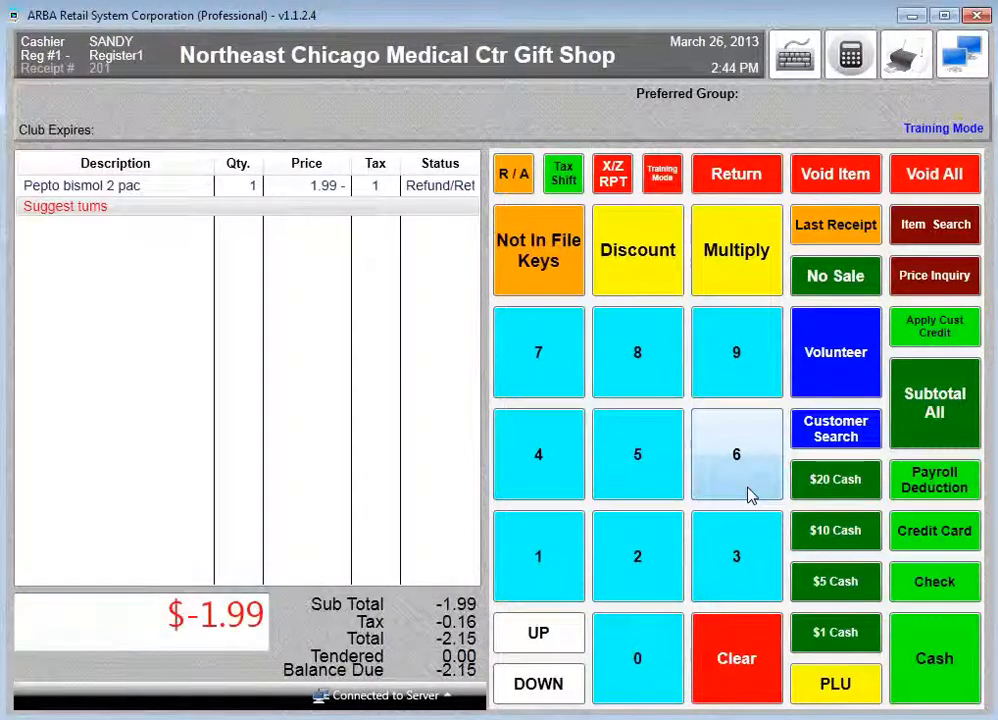
{"action": "left_click", "coordinate": [930, 403]}
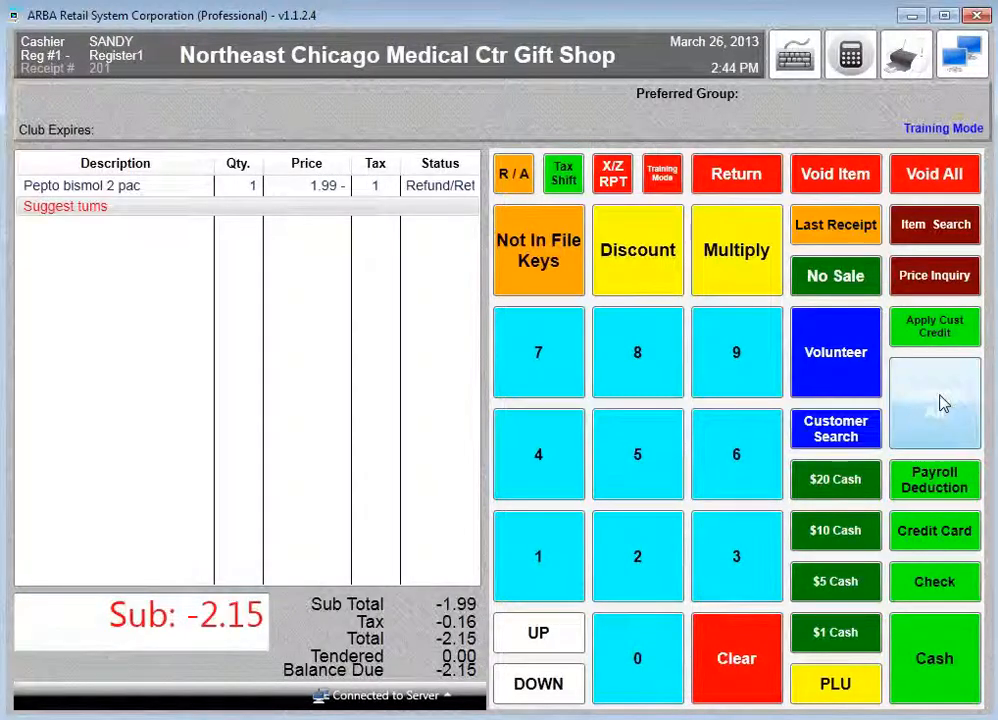
{"action": "key", "text": "Return"}
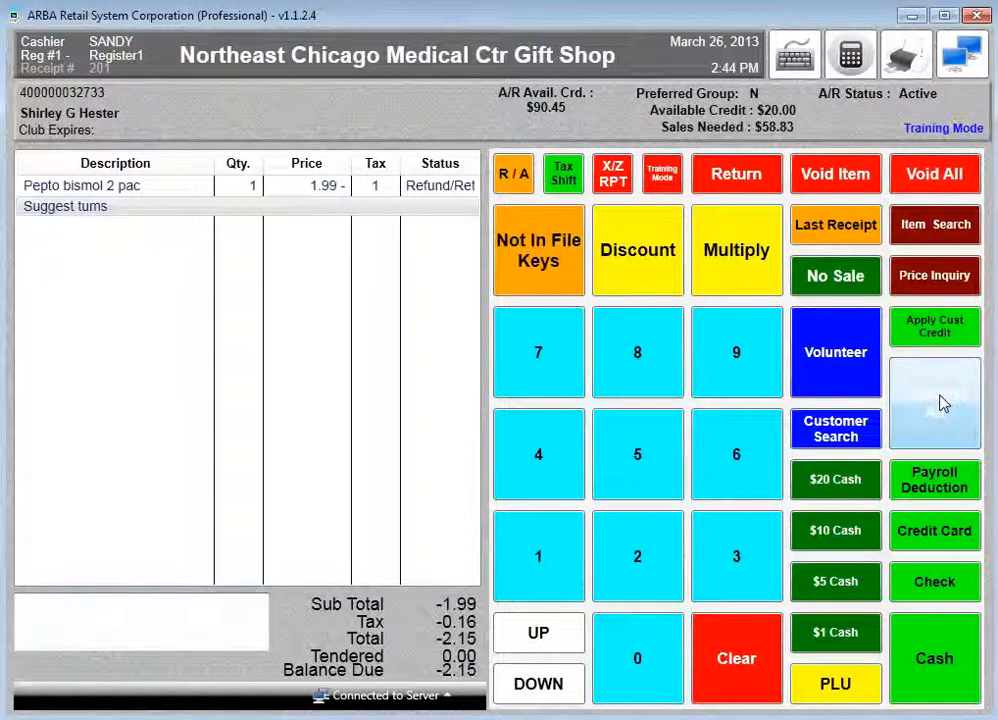
- Subtotal the -2.15 refund and settle it by payroll deduction, leaving 0.00 change
{"action": "left_click", "coordinate": [950, 480]}
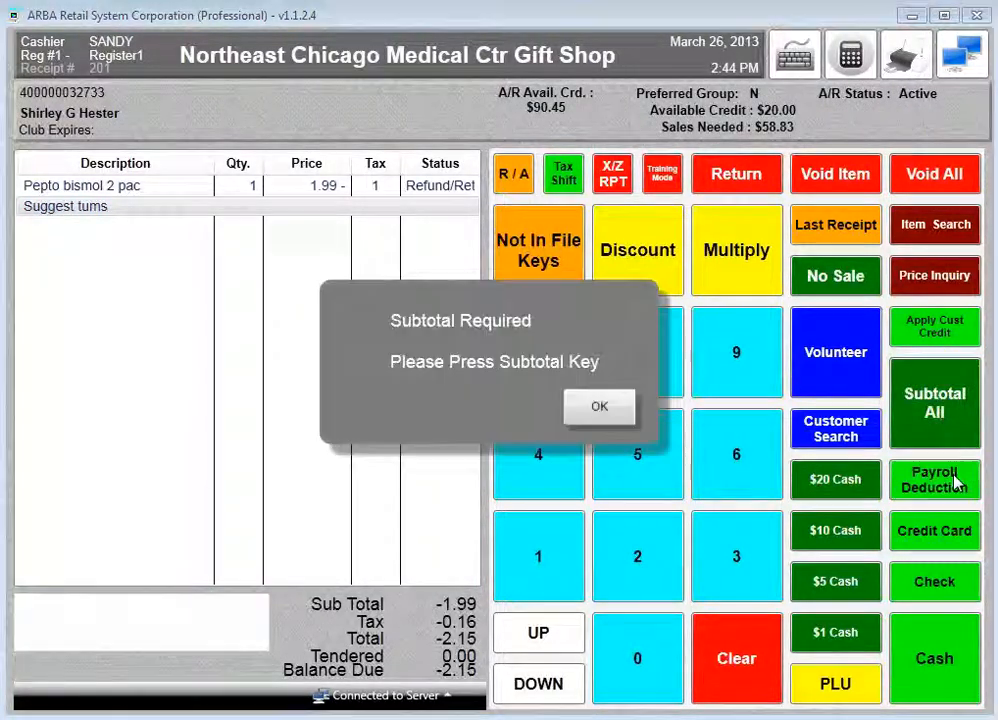
{"action": "left_click", "coordinate": [599, 406]}
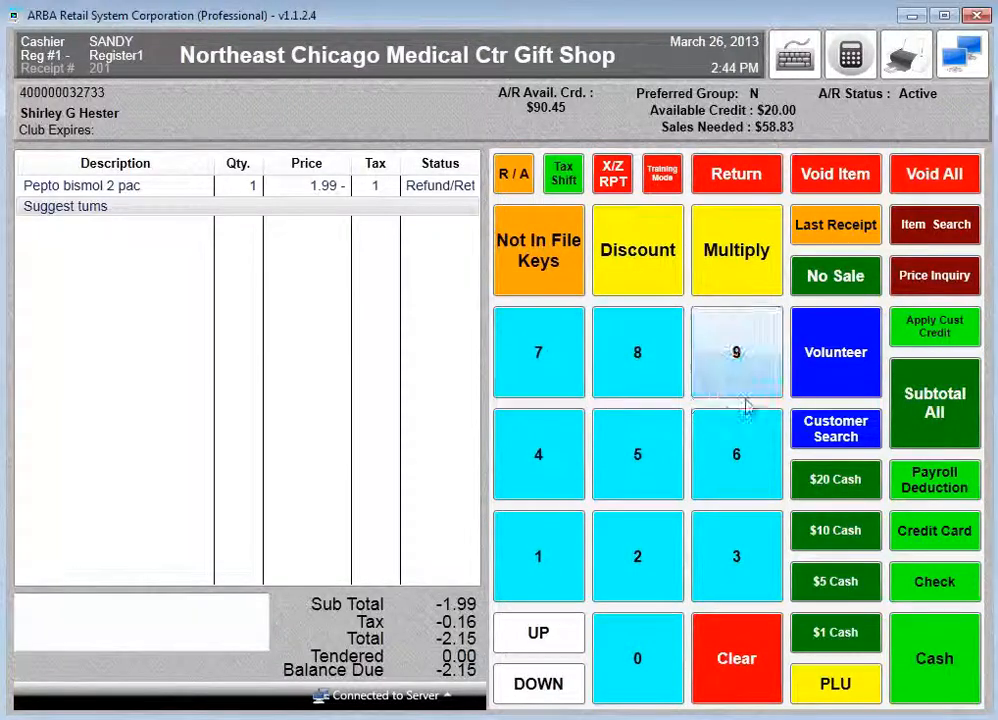
{"action": "left_click", "coordinate": [924, 412]}
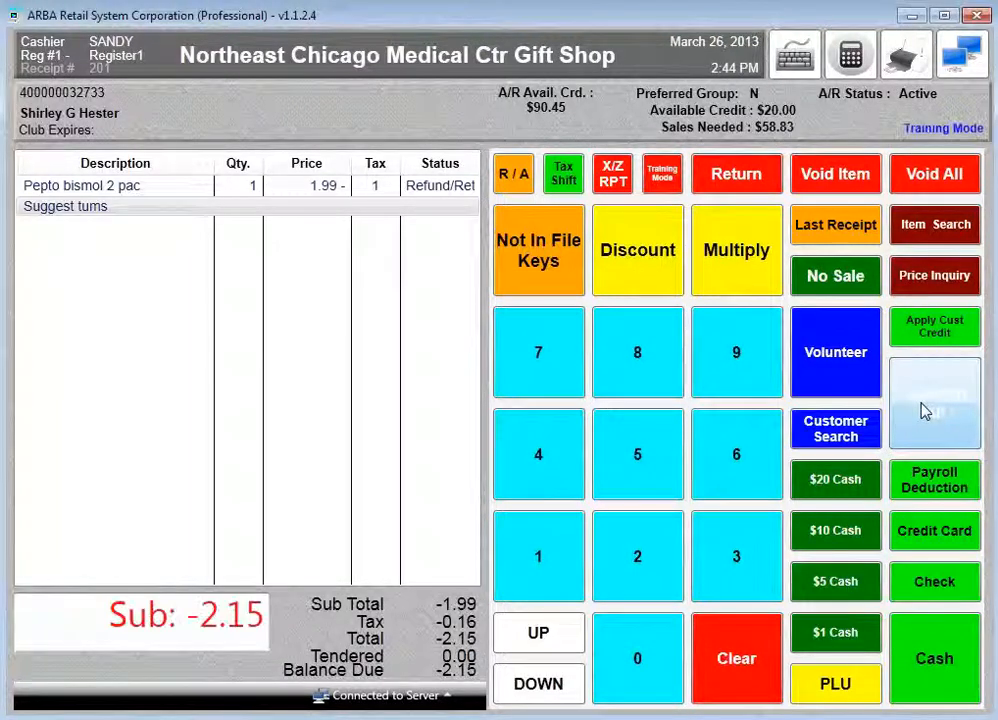
{"action": "left_click", "coordinate": [930, 481]}
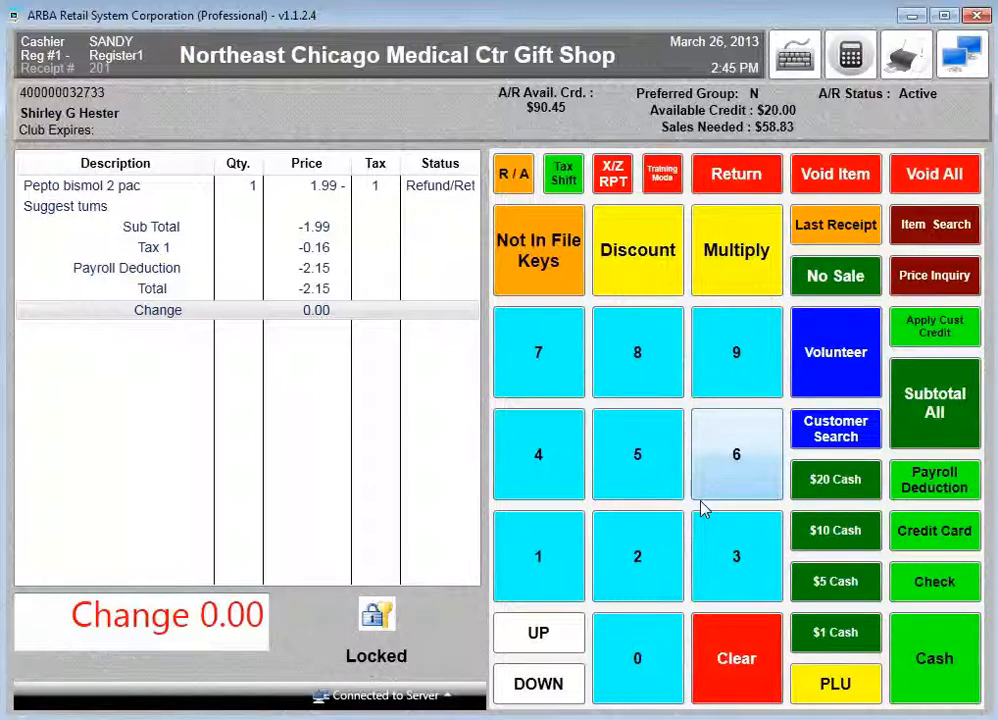
{"action": "left_click", "coordinate": [678, 468]}
{"action": "left_click", "coordinate": [650, 457]}
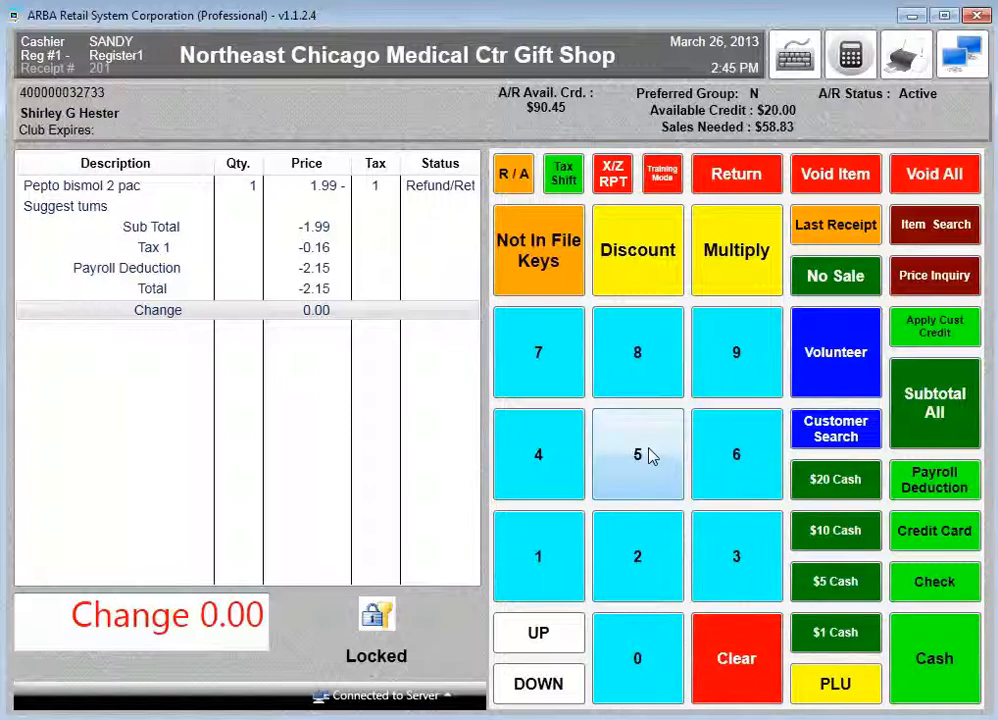
{"action": "left_click", "coordinate": [671, 352]}
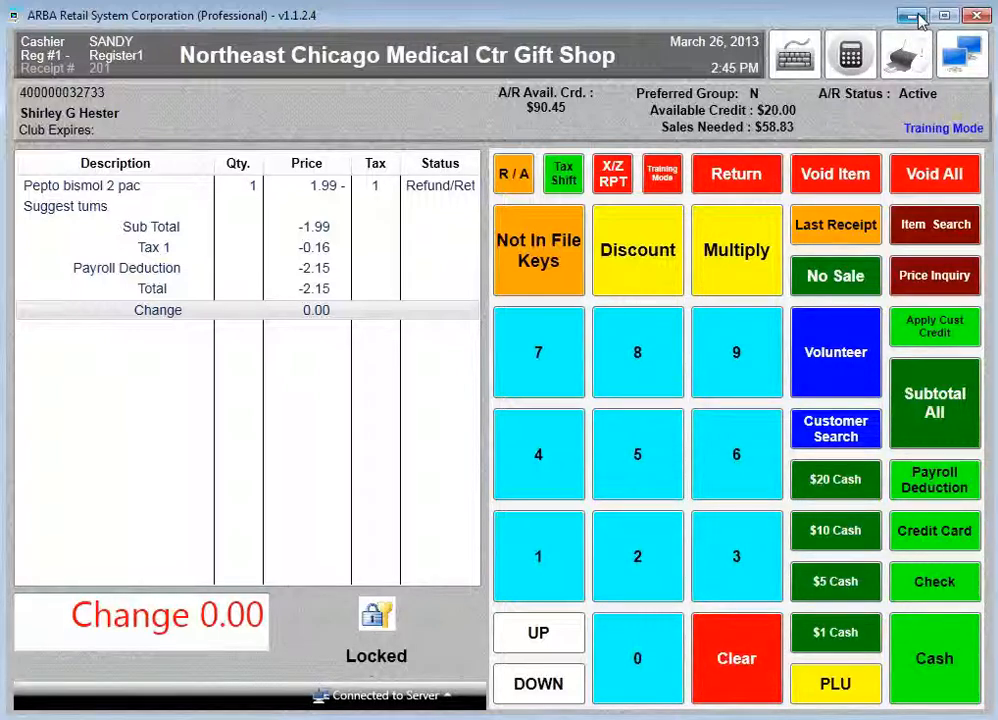
- Minimize the ARBA register window to reveal the Windows desktop
{"action": "left_click", "coordinate": [918, 18]}
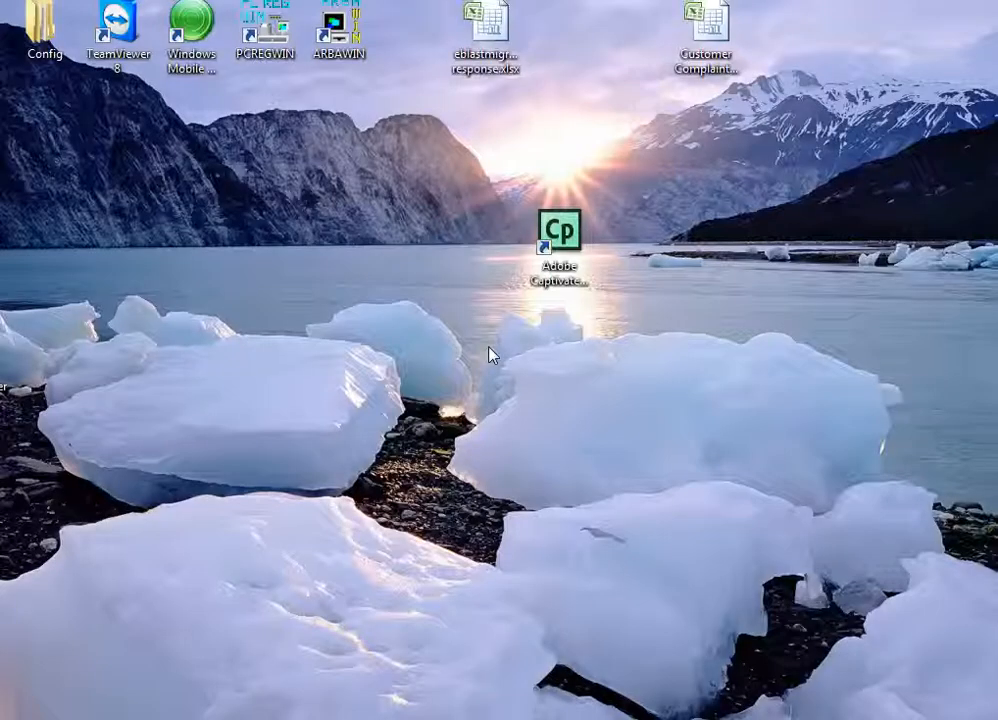